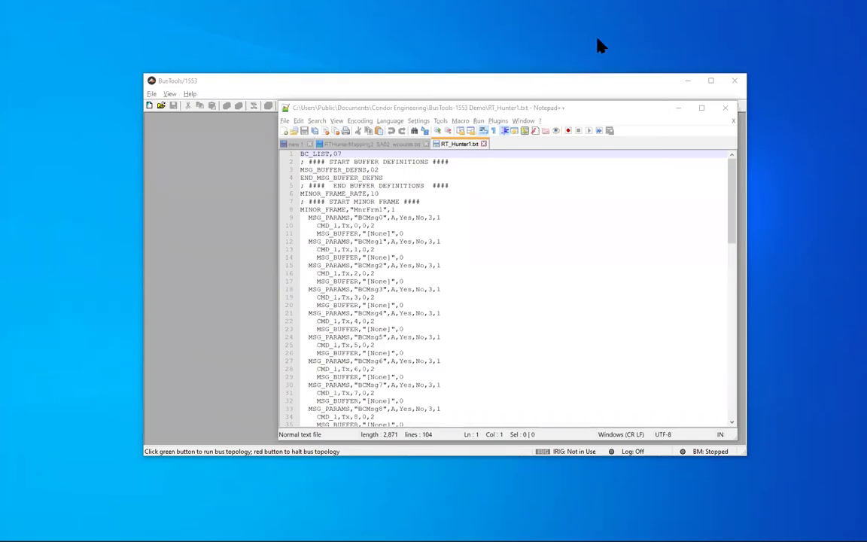
Switch to BusTools/1553 and create a new bus topology on Channel 1 of the R15-USB device with transformer coupling.
{"action": "left_click", "coordinate": [483, 84]}
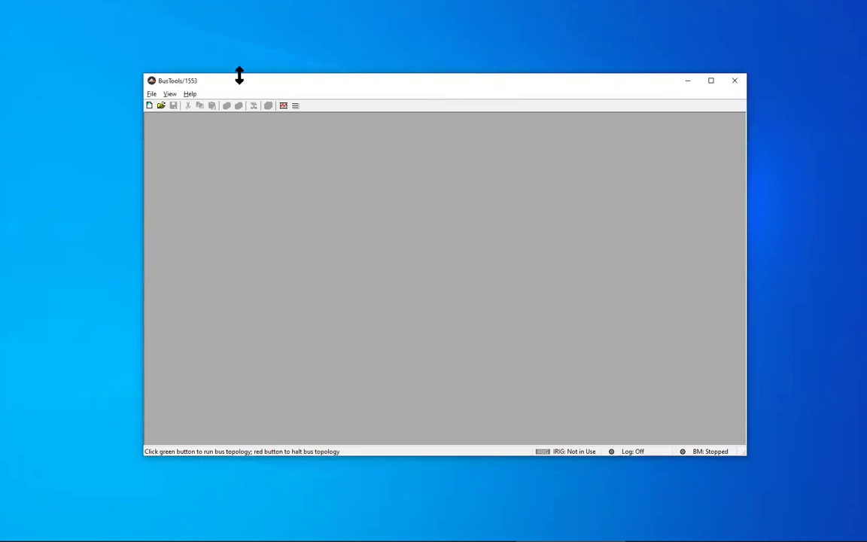
{"action": "left_click", "coordinate": [149, 107]}
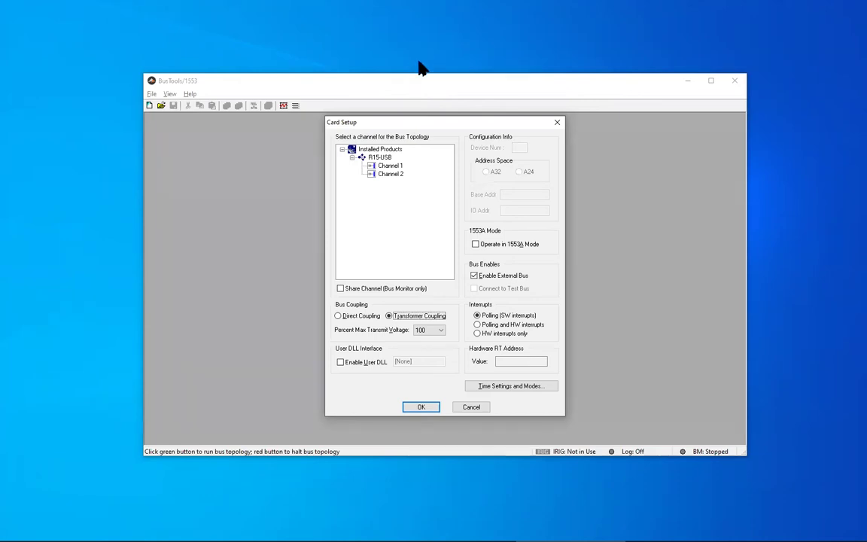
{"action": "left_click", "coordinate": [375, 170]}
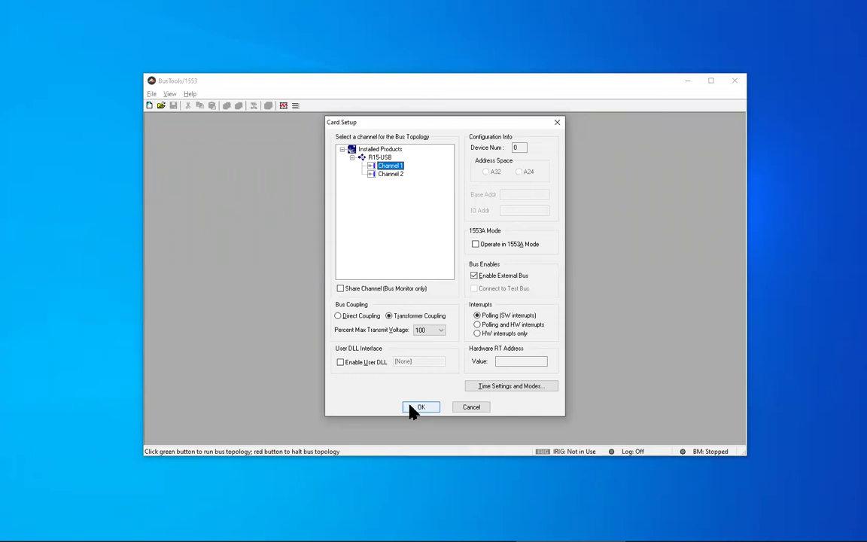
{"action": "left_click", "coordinate": [410, 406]}
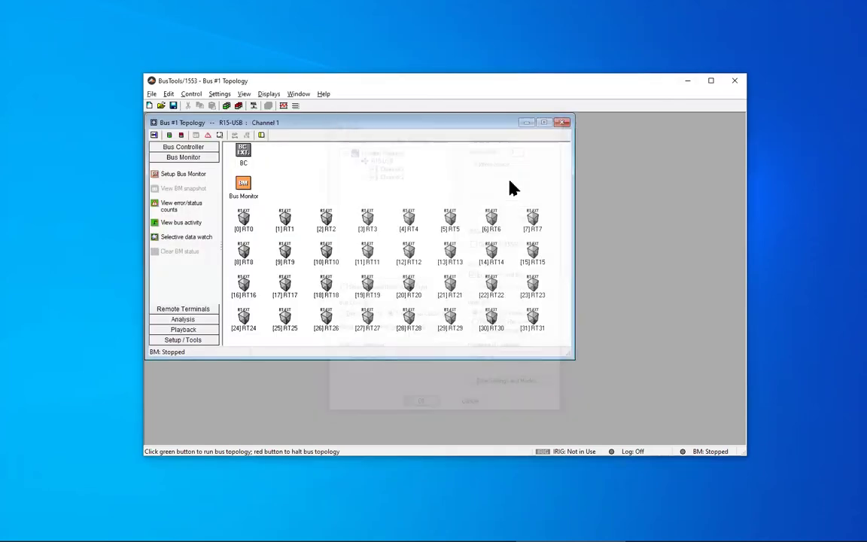
{"action": "left_click", "coordinate": [170, 148]}
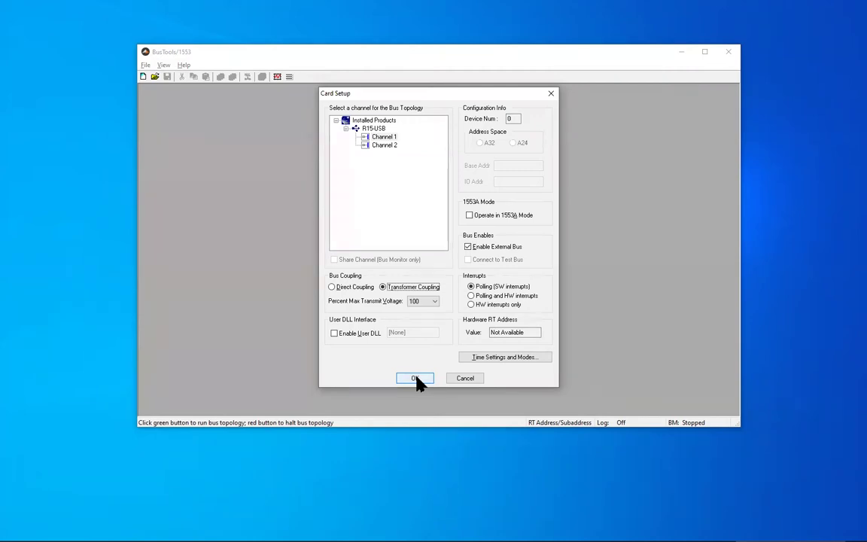
Load the RTHunterMapping2 imported topology on R15-USB Channel 1 with a simulated Bus Controller, and show the Bus Controller options.
{"action": "left_click", "coordinate": [414, 379]}
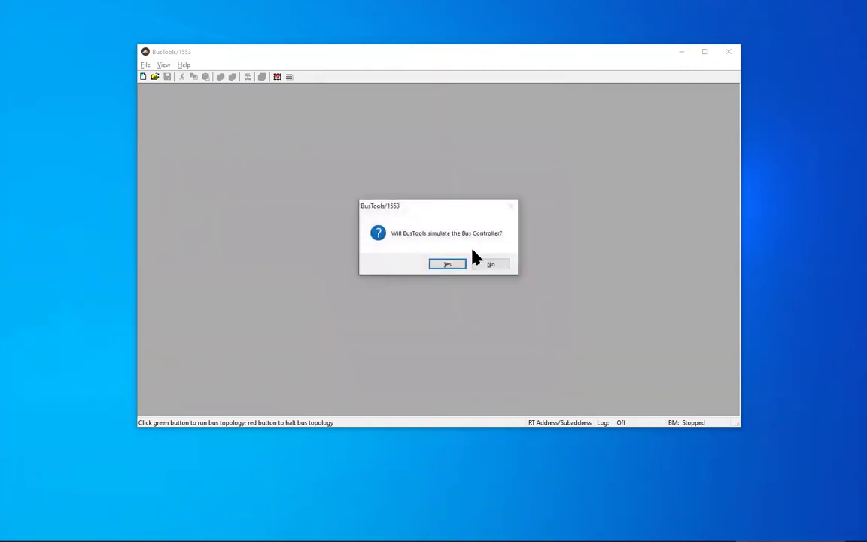
{"action": "left_click", "coordinate": [447, 266]}
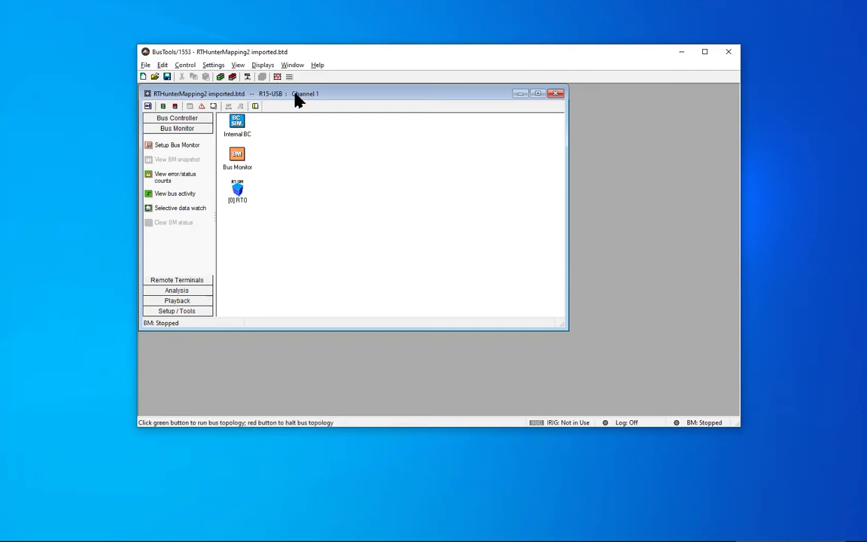
{"action": "left_click", "coordinate": [177, 119]}
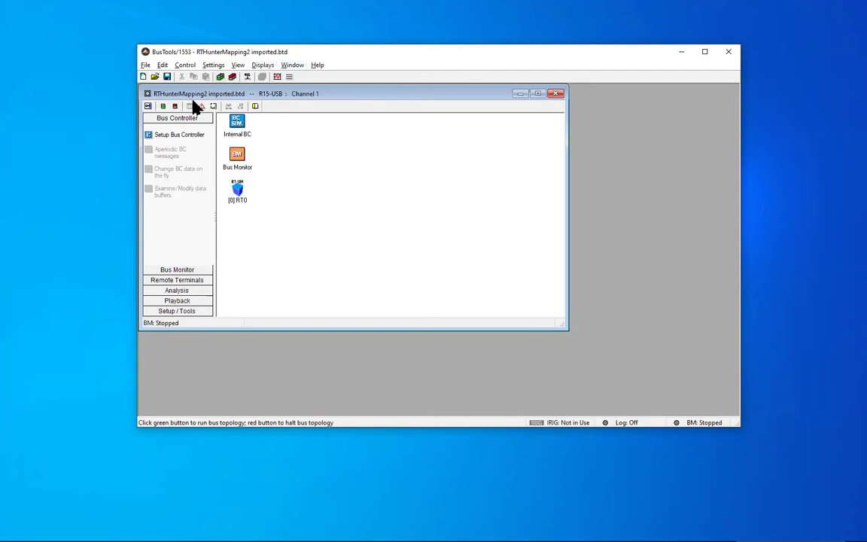
{"action": "left_click", "coordinate": [153, 137]}
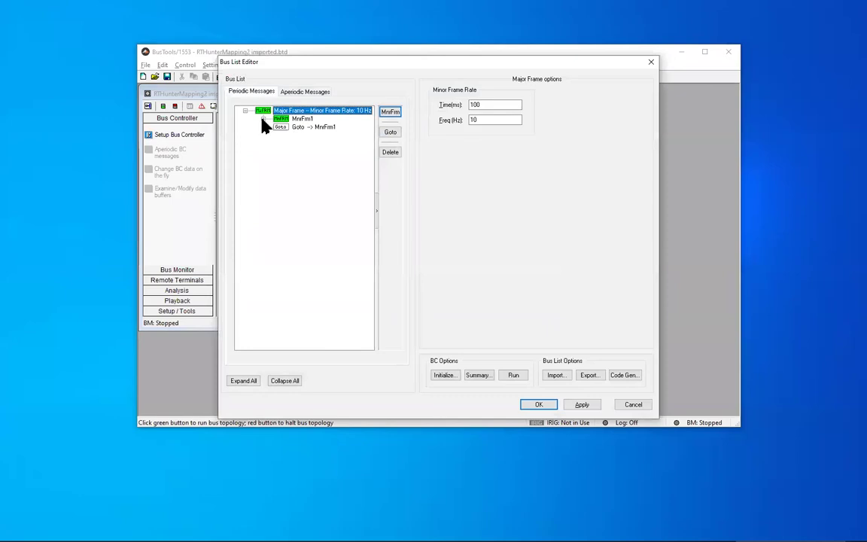
{"action": "left_click", "coordinate": [555, 375]}
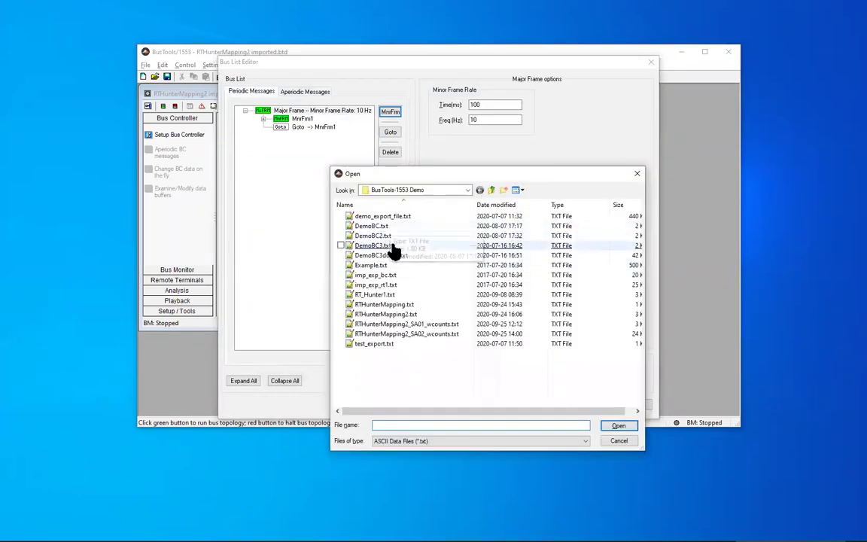
{"action": "double_click", "coordinate": [380, 320]}
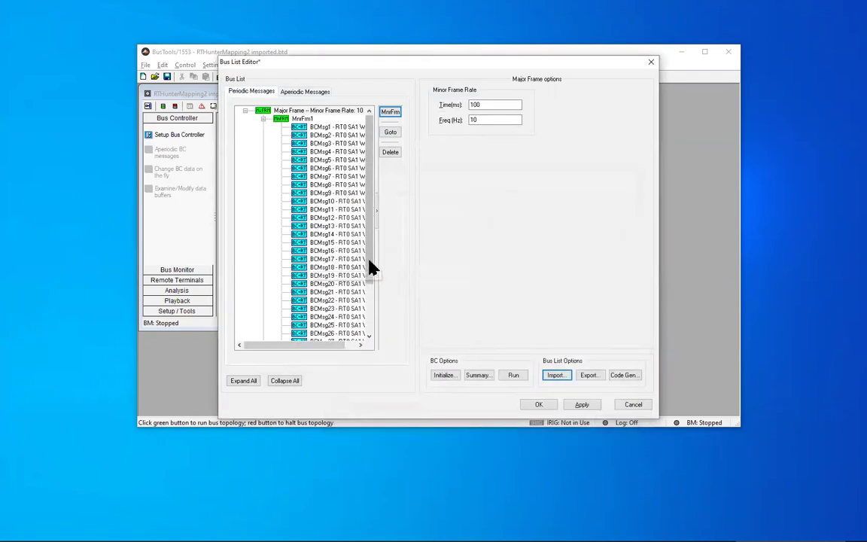
{"action": "left_click", "coordinate": [634, 405]}
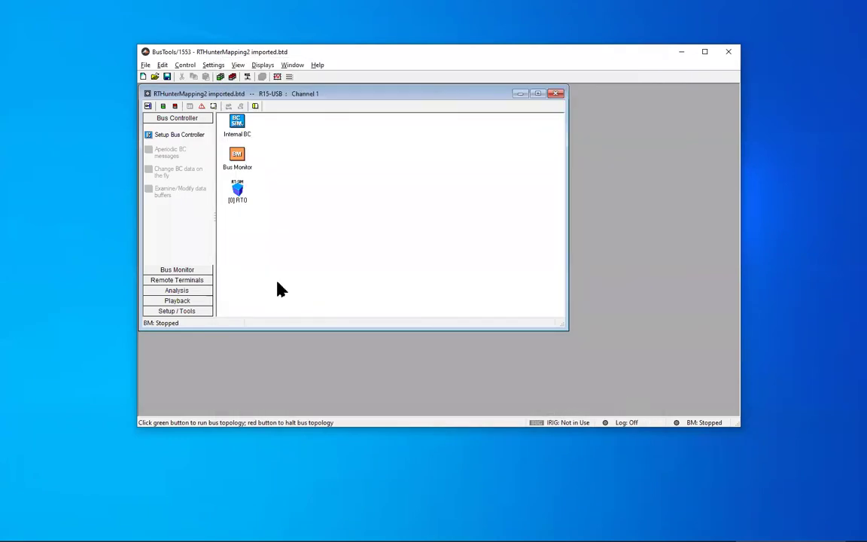
Import RT_Hunter1.txt into the Bus Controller's bus list and review its mode code messages down to the minor frame end.
{"action": "left_click", "coordinate": [148, 137]}
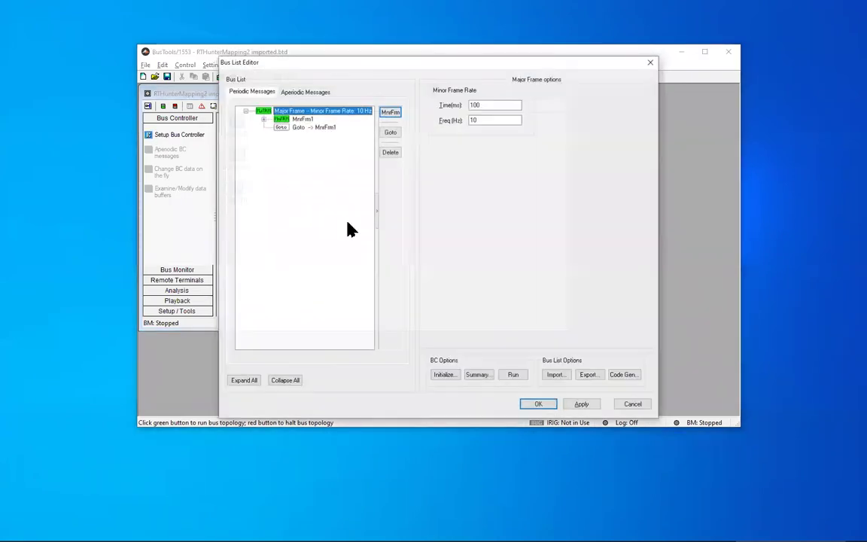
{"action": "left_click", "coordinate": [557, 375]}
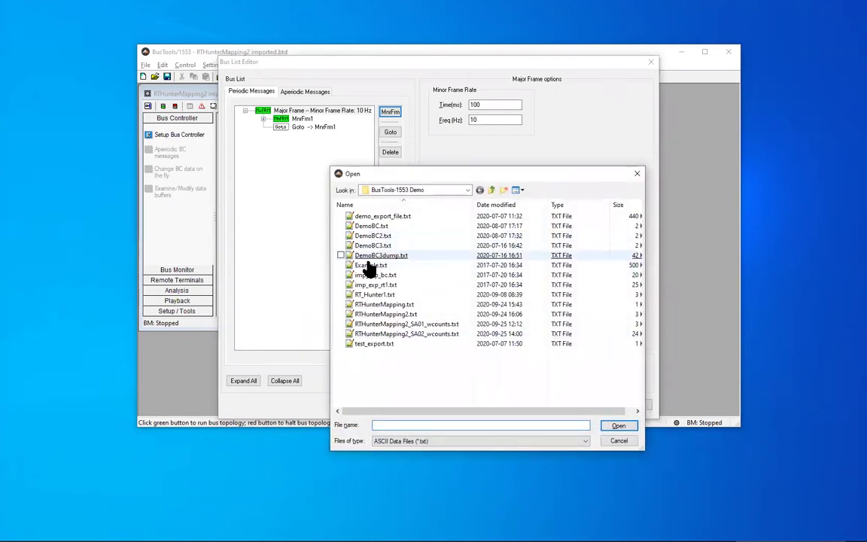
{"action": "left_click", "coordinate": [376, 296]}
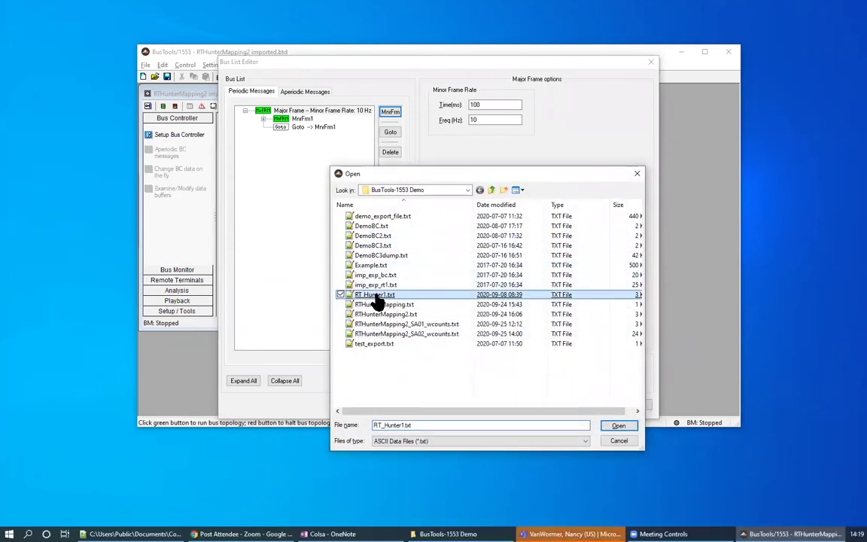
{"action": "double_click", "coordinate": [377, 296]}
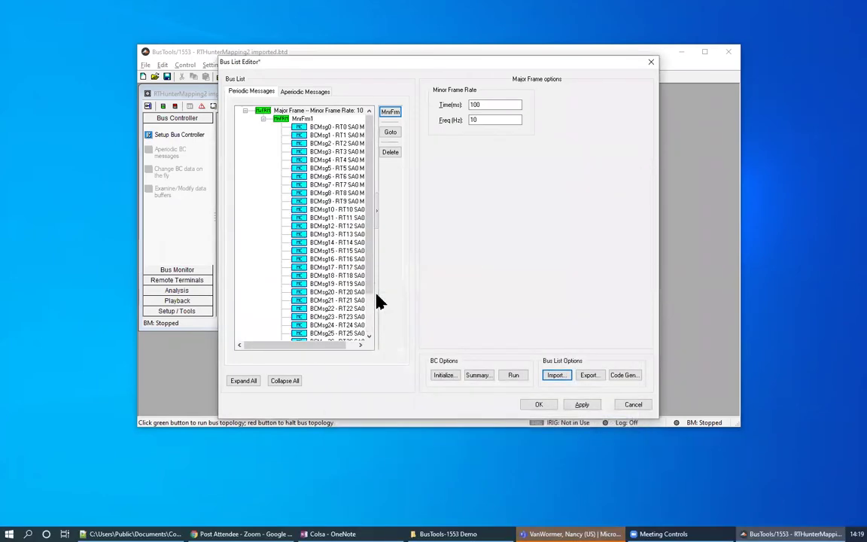
{"action": "left_click", "coordinate": [350, 345]}
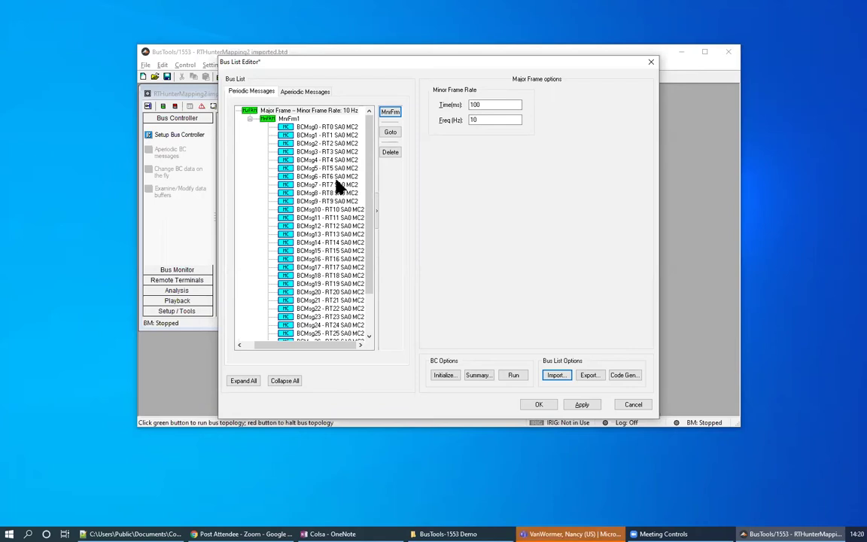
{"action": "left_click", "coordinate": [370, 315]}
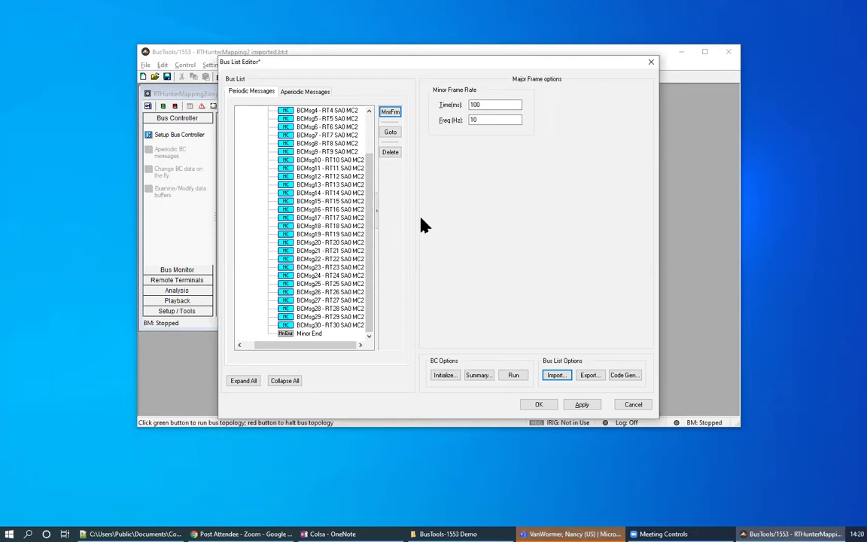
Import RTHunterMapping2.txt into the bus list and bring the full names of its BC-to-RT messages into view.
{"action": "left_click", "coordinate": [555, 377]}
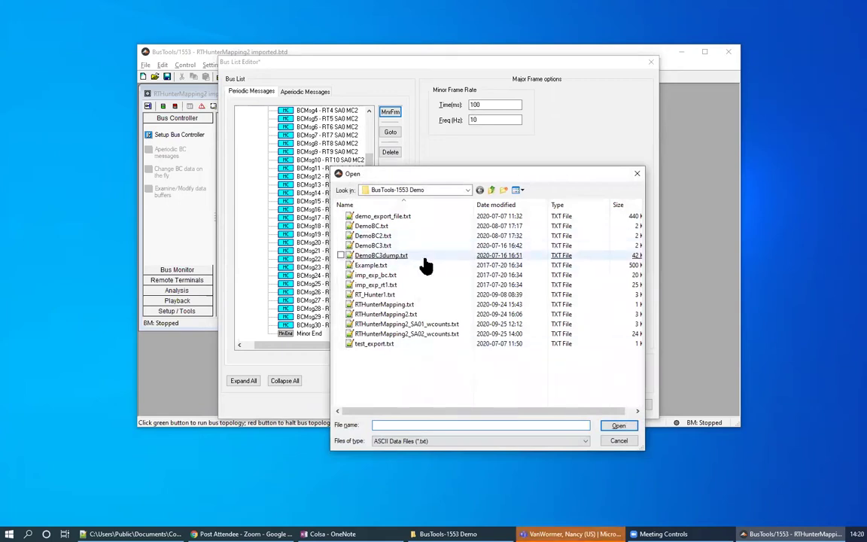
{"action": "double_click", "coordinate": [377, 314]}
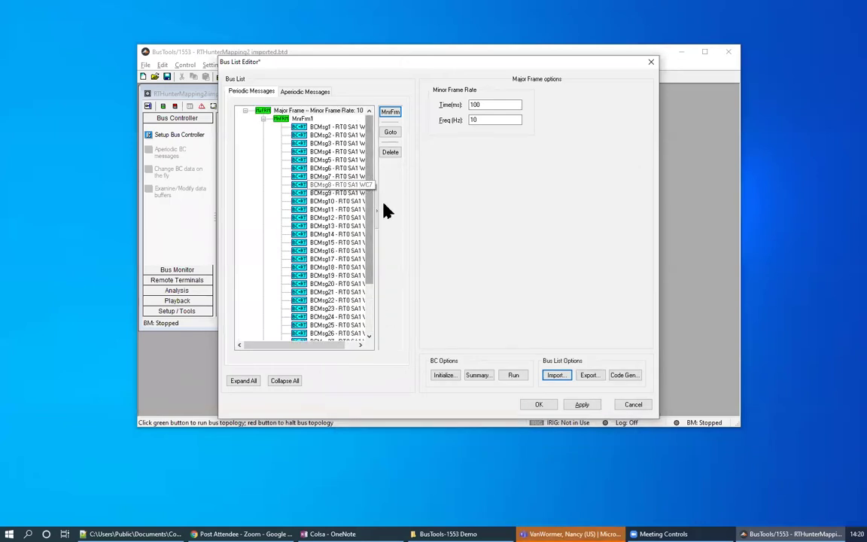
{"action": "left_click", "coordinate": [352, 345]}
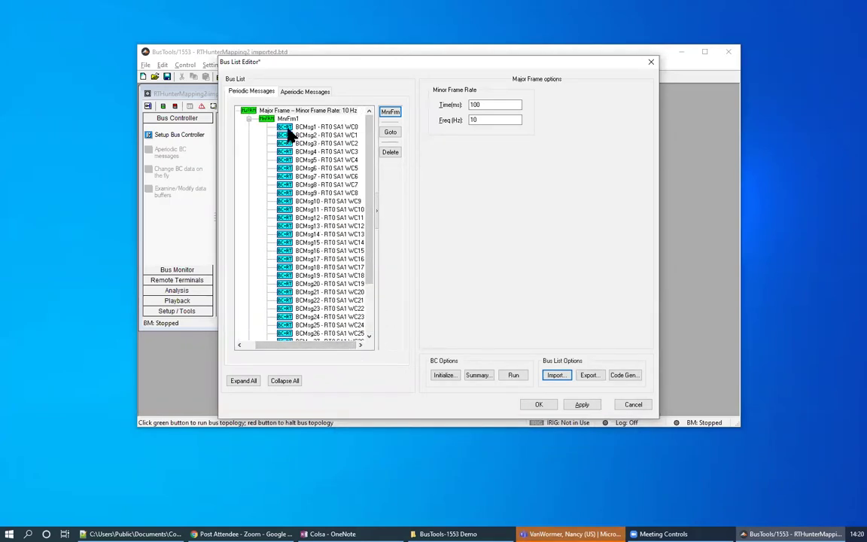
Review the message options of BCMsg1 and the remaining messages in the minor frame, and accept the bus list.
{"action": "left_click", "coordinate": [351, 127]}
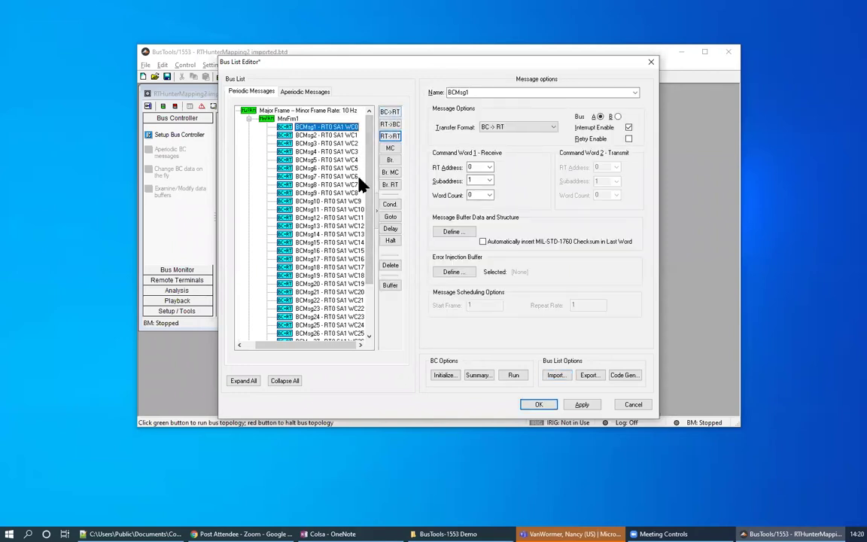
{"action": "scroll", "coordinate": [363, 248], "scroll_direction": "down", "scroll_amount": 3}
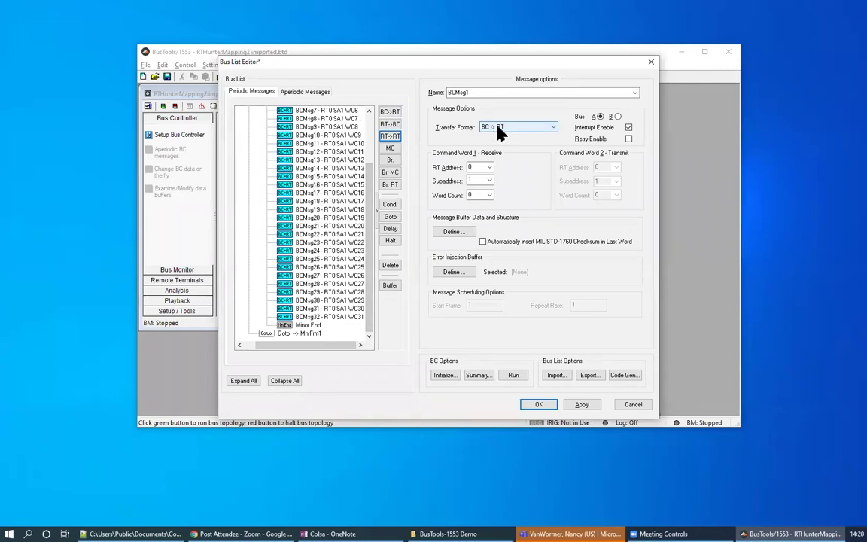
{"action": "scroll", "coordinate": [368, 134], "scroll_direction": "up", "scroll_amount": 3}
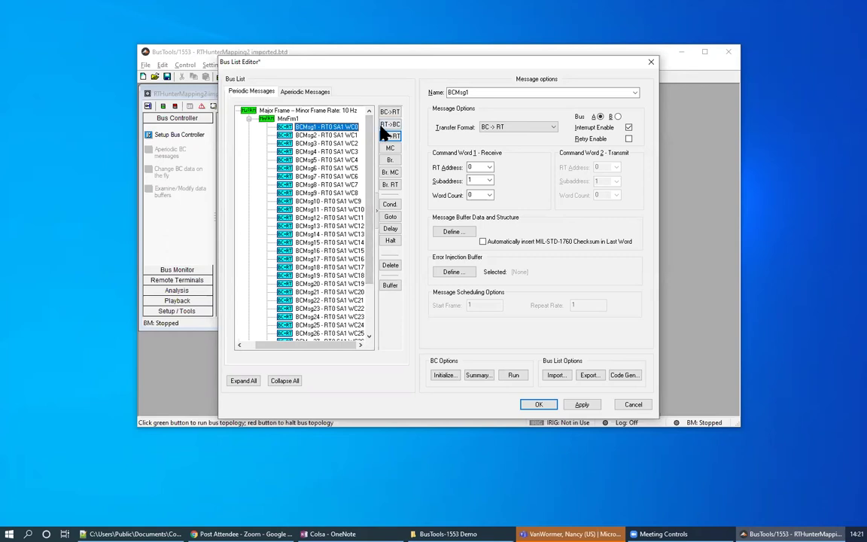
{"action": "left_click", "coordinate": [540, 407]}
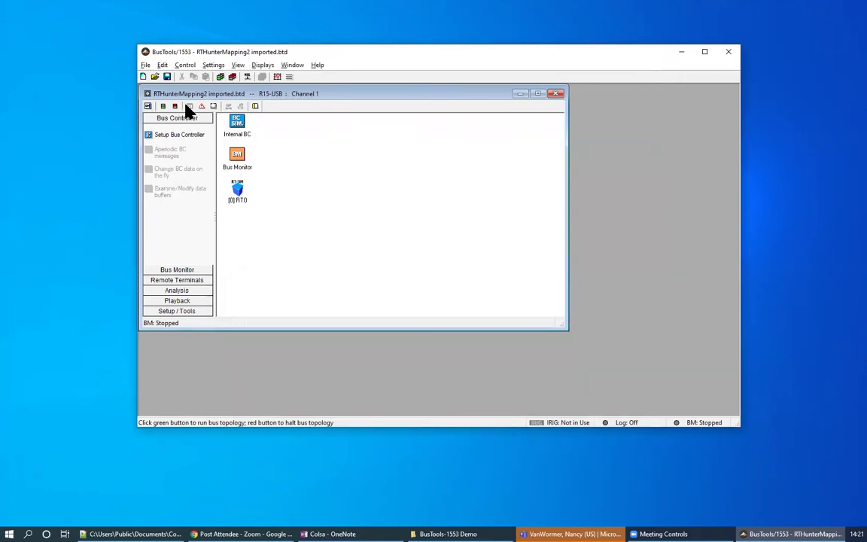
Capture a Bus Monitor snapshot while the bus topology runs, place it beside the topology icons, and halt the topology.
{"action": "left_click", "coordinate": [224, 77]}
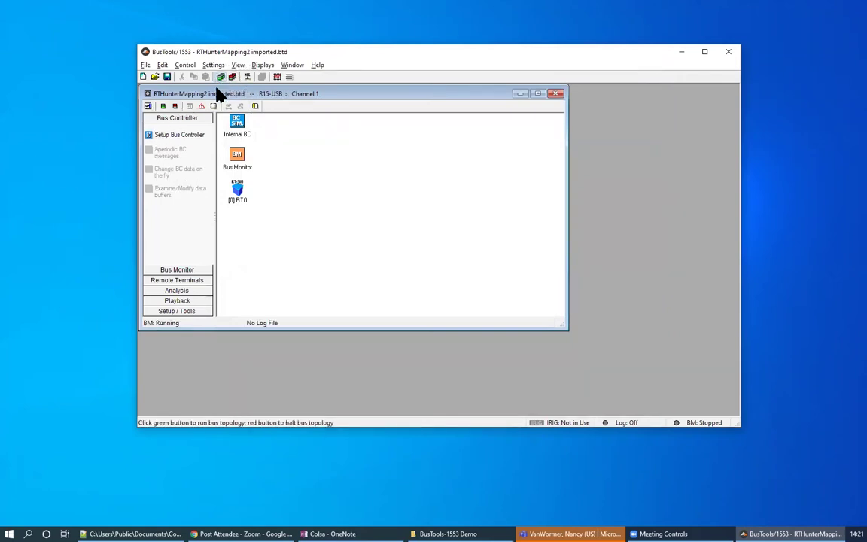
{"action": "left_click", "coordinate": [157, 270]}
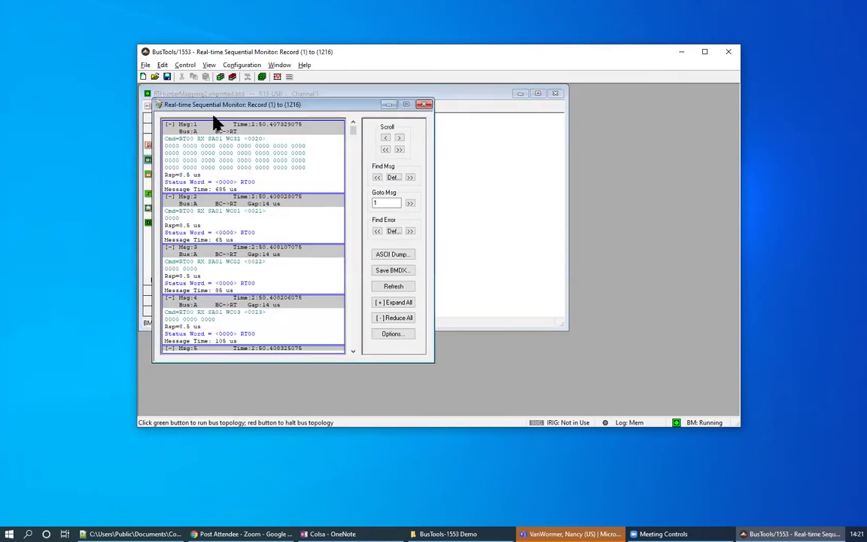
{"action": "left_click_drag", "start_coordinate": [241, 103], "coordinate": [425, 108]}
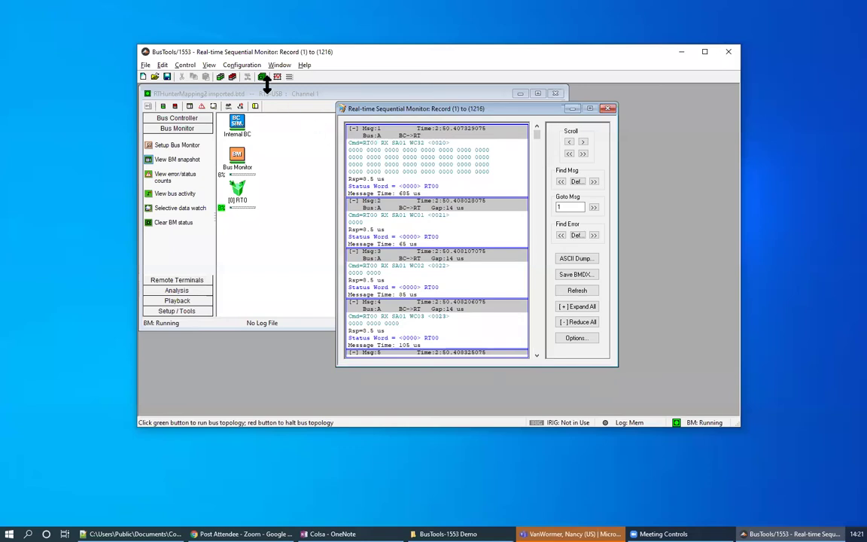
{"action": "left_click", "coordinate": [233, 79]}
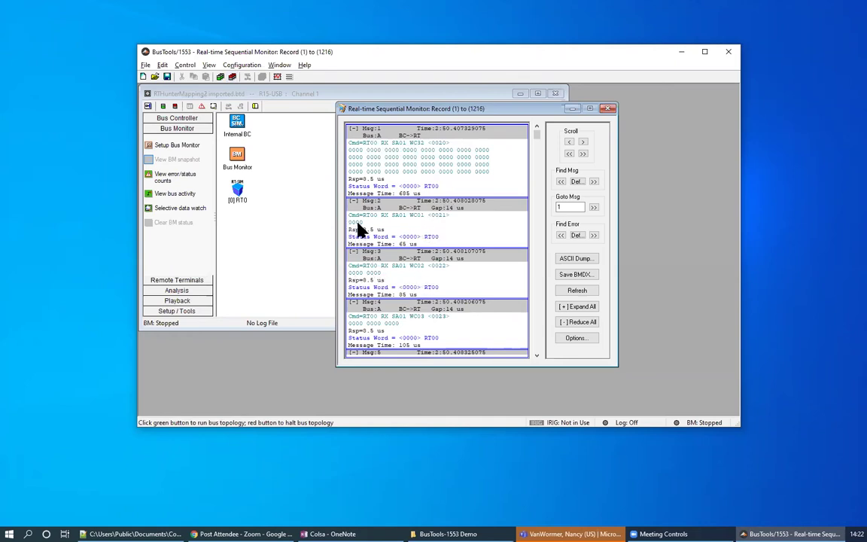
Examine the command words, word counts and RT0 status words of the captured messages through the start of the second frame.
{"action": "scroll", "coordinate": [538, 360], "scroll_direction": "down", "scroll_amount": 1}
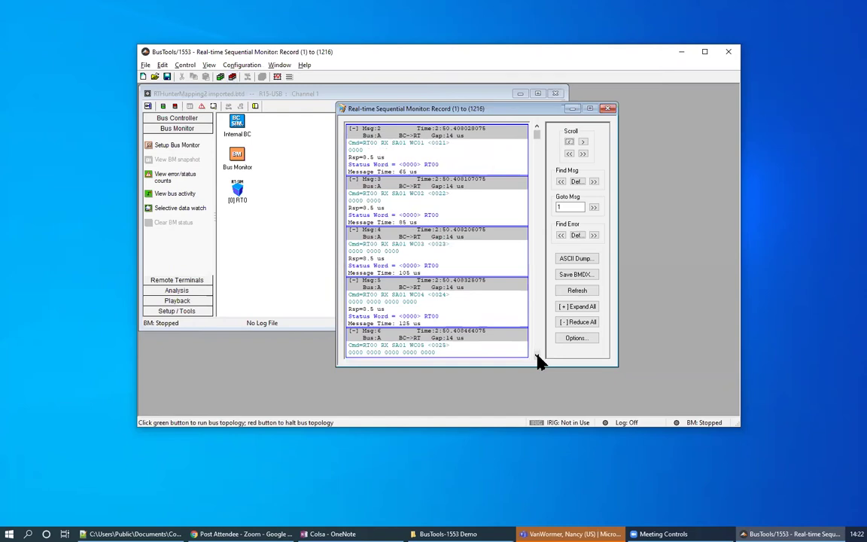
{"action": "left_click", "coordinate": [537, 357]}
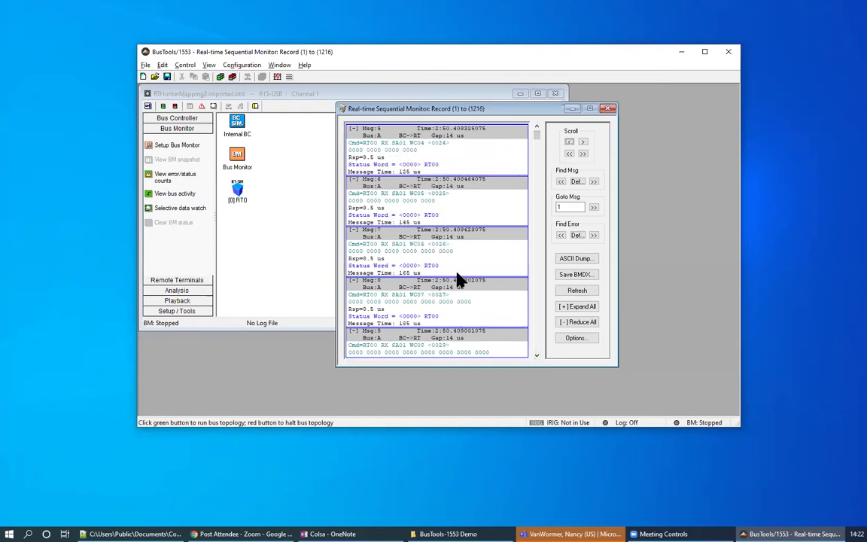
{"action": "left_click", "coordinate": [536, 357]}
{"action": "left_click", "coordinate": [537, 356]}
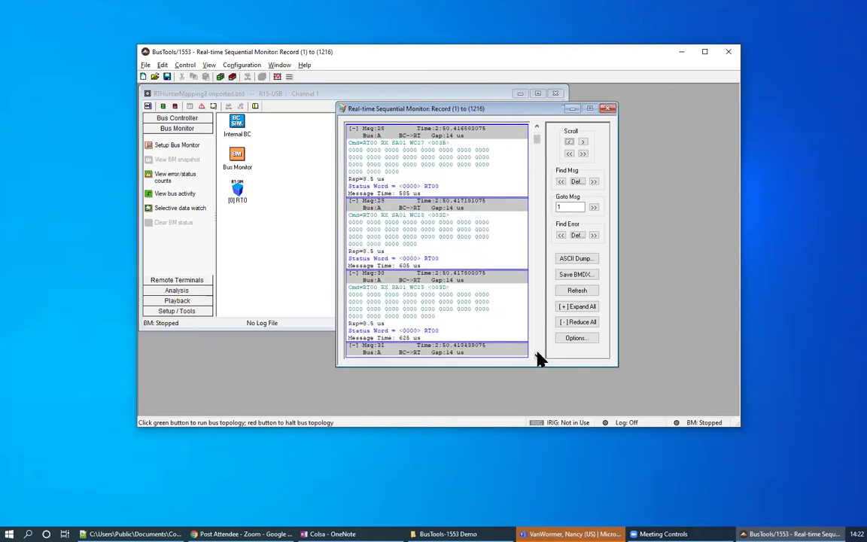
{"action": "left_click", "coordinate": [536, 356]}
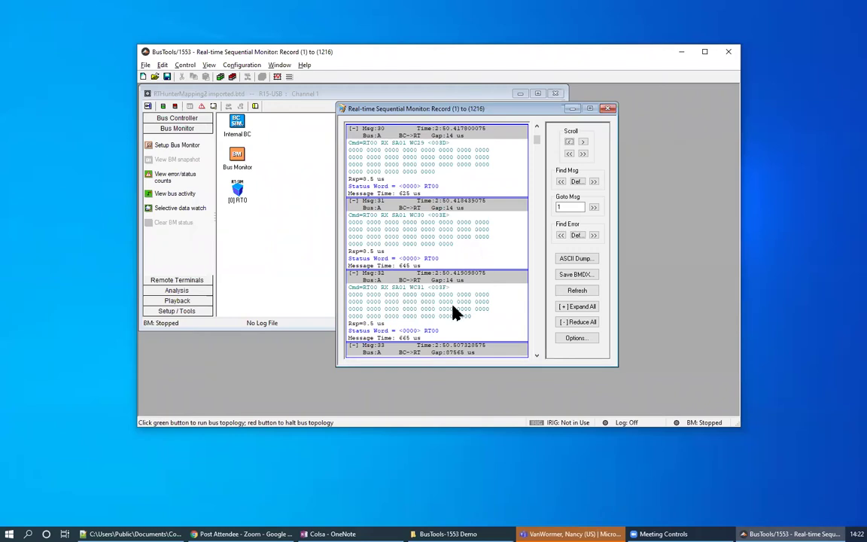
{"action": "left_click", "coordinate": [537, 355]}
{"action": "left_click", "coordinate": [537, 356]}
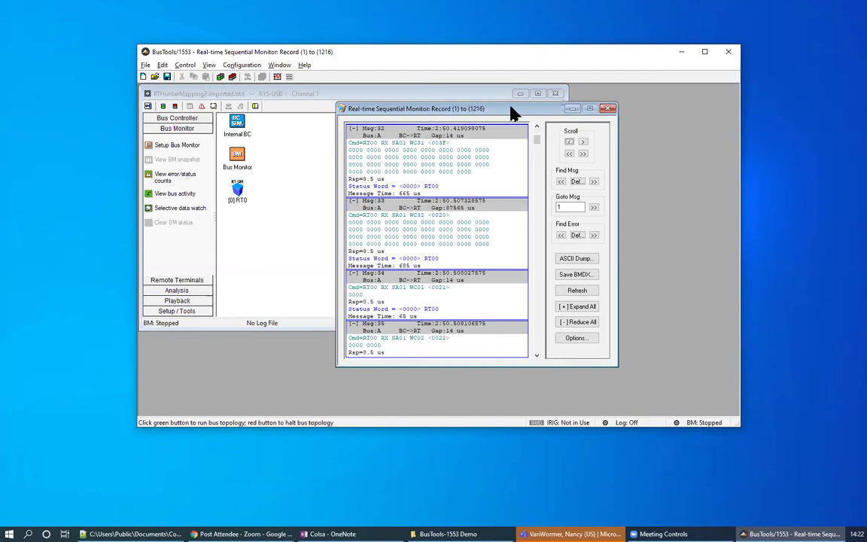
{"action": "left_click_drag", "start_coordinate": [509, 111], "coordinate": [597, 129]}
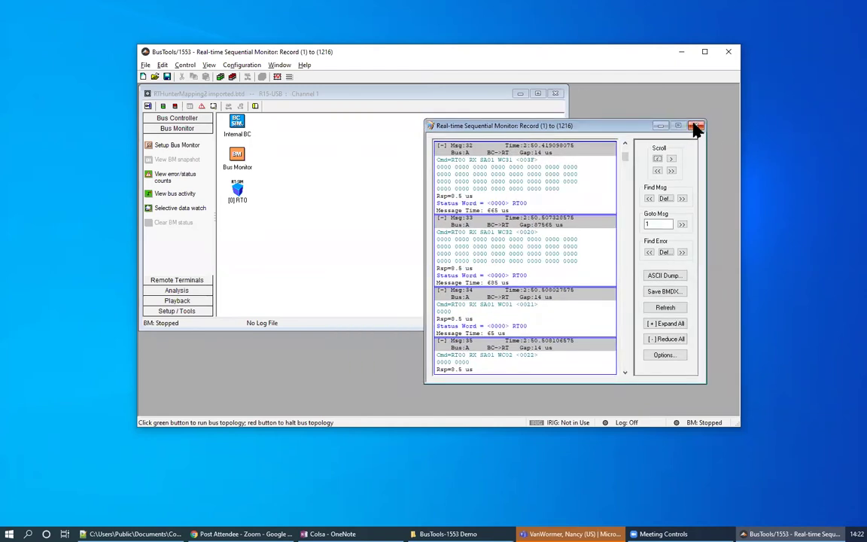
Close the captured message monitor and open the simulation configuration of RT0.
{"action": "left_click", "coordinate": [694, 126]}
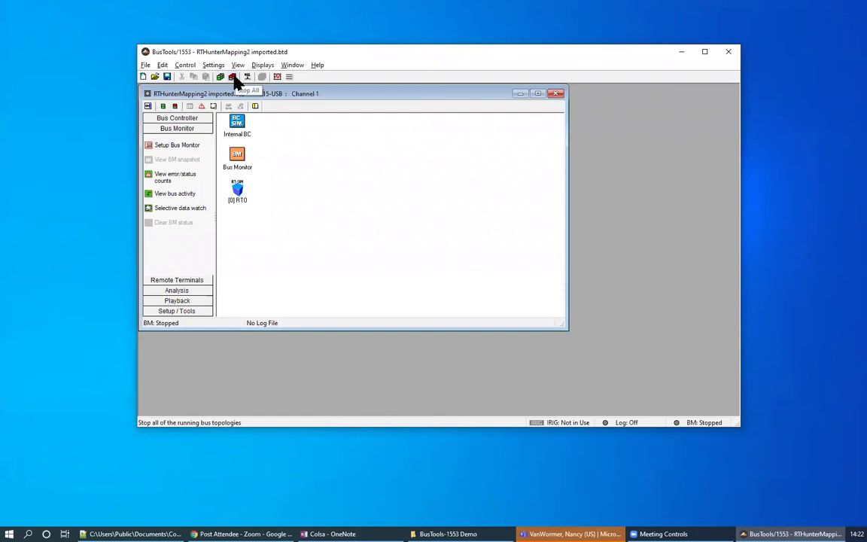
{"action": "left_click", "coordinate": [172, 119]}
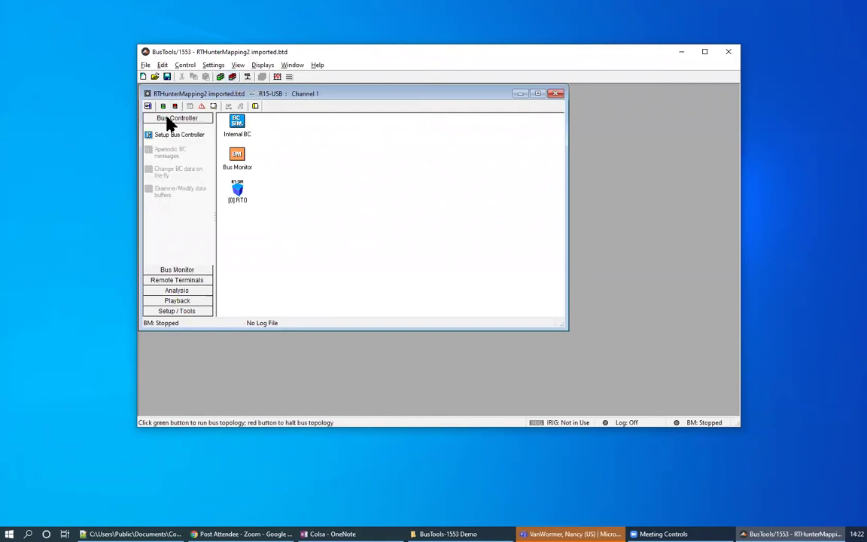
{"action": "left_click", "coordinate": [178, 279]}
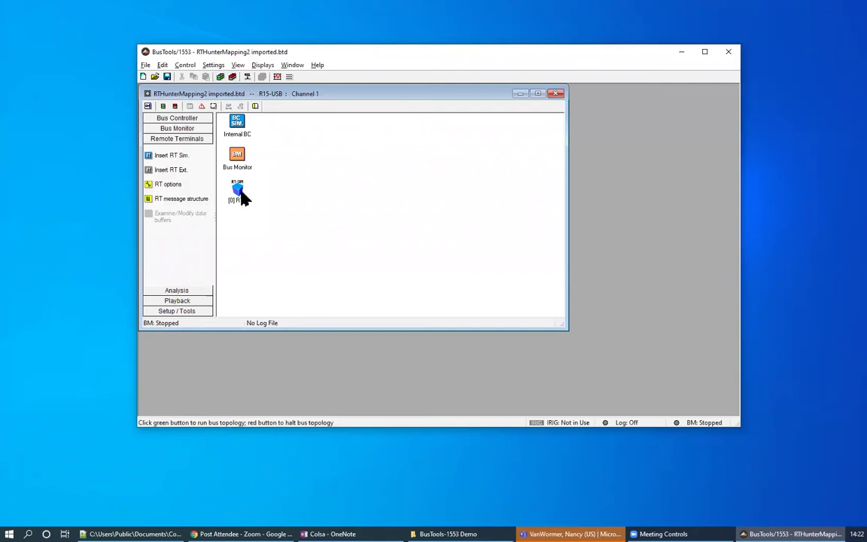
{"action": "right_click", "coordinate": [236, 191]}
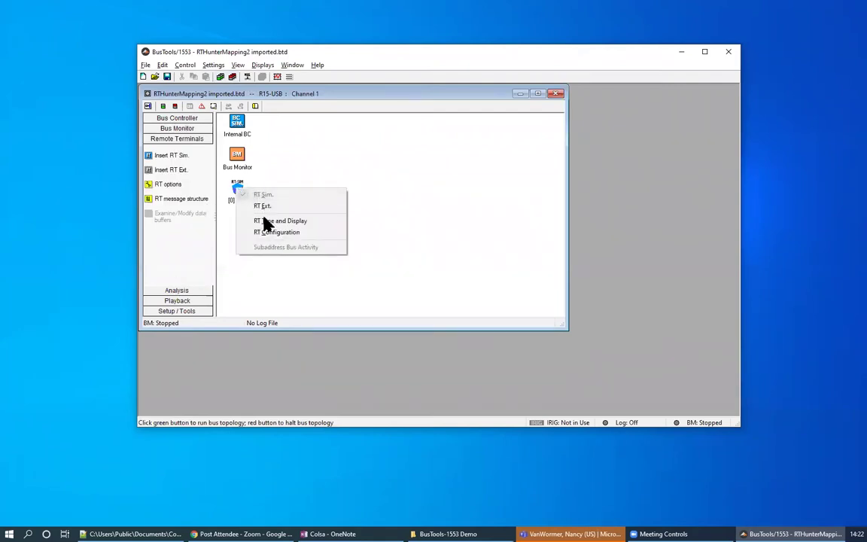
{"action": "left_click", "coordinate": [268, 232]}
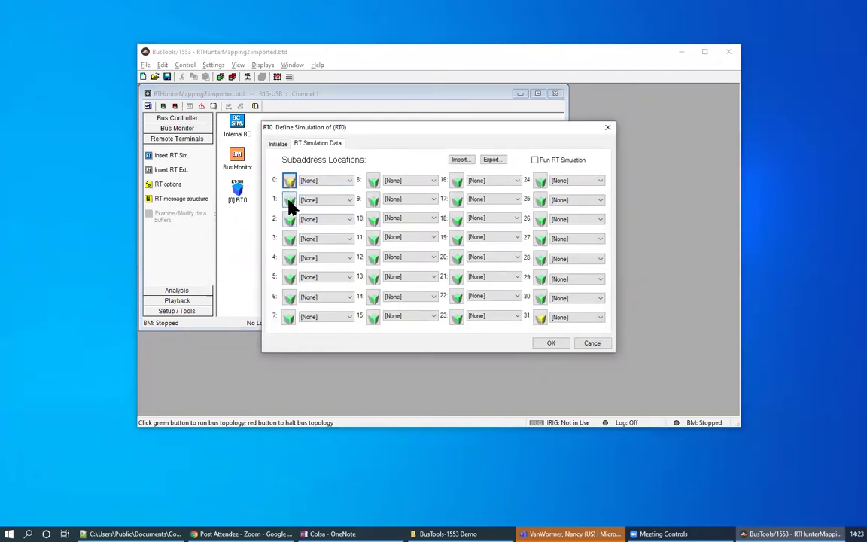
Make receive word counts WC1, WC3 and WC7 illegal for RT0's subaddress 1 and accept the change.
{"action": "double_click", "coordinate": [291, 200]}
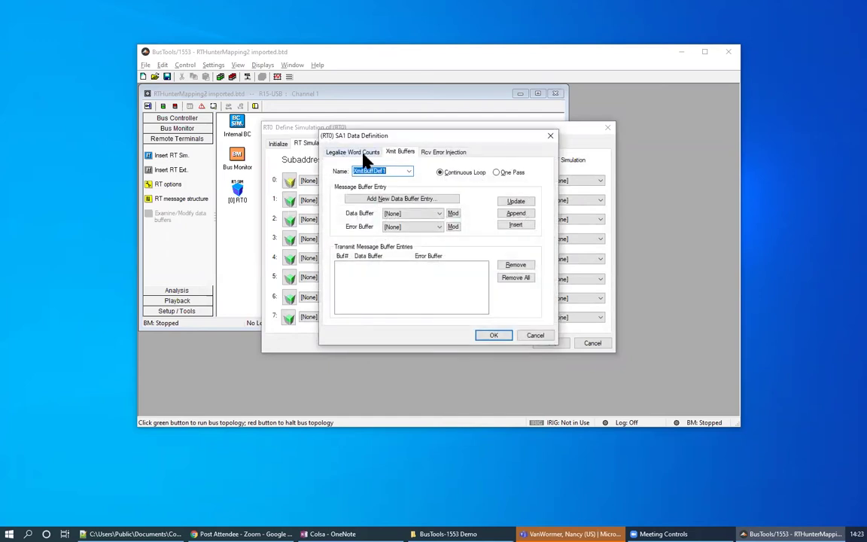
{"action": "left_click", "coordinate": [357, 152]}
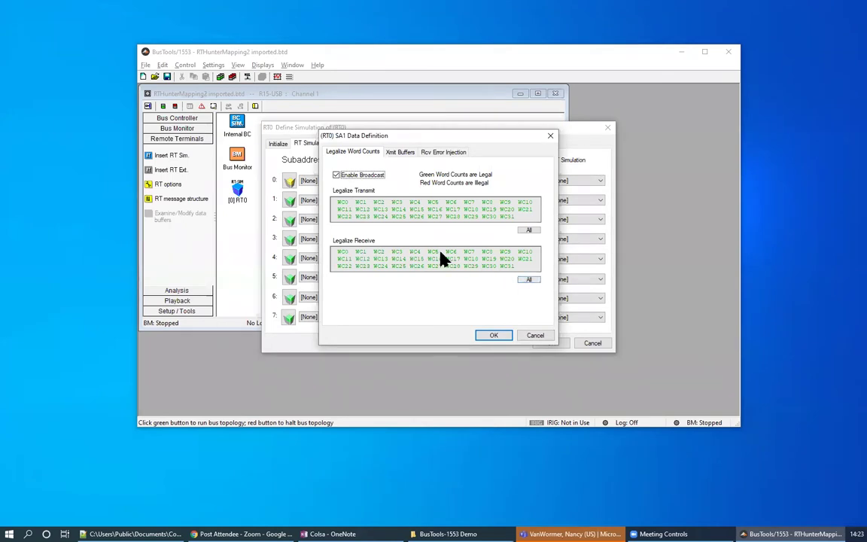
{"action": "left_click", "coordinate": [361, 252]}
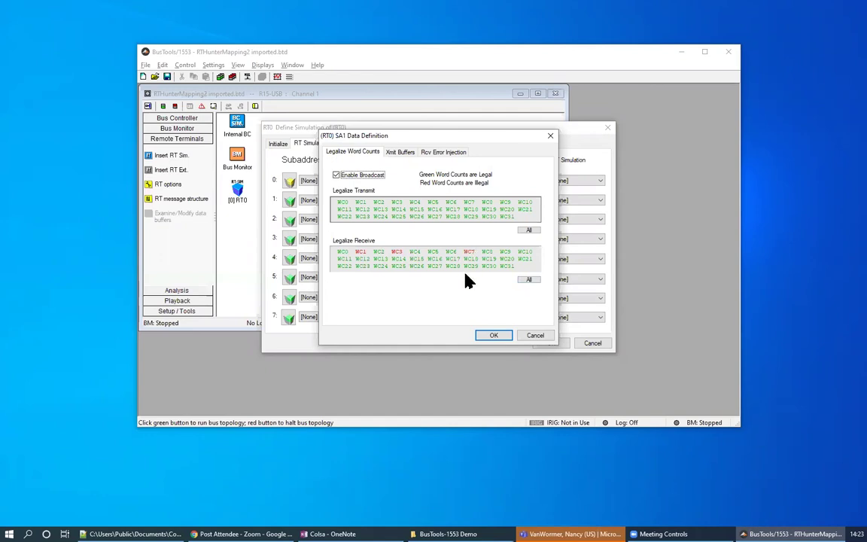
{"action": "left_click", "coordinate": [494, 336]}
Run the bus topology and check a Bus Monitor snapshot for RT0's responses to the first word counts.
{"action": "left_click", "coordinate": [220, 77]}
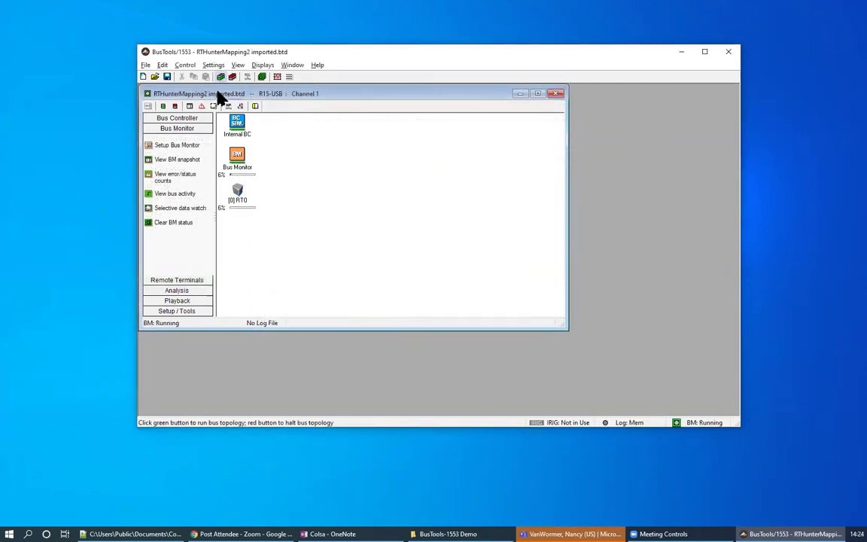
{"action": "left_click", "coordinate": [149, 160]}
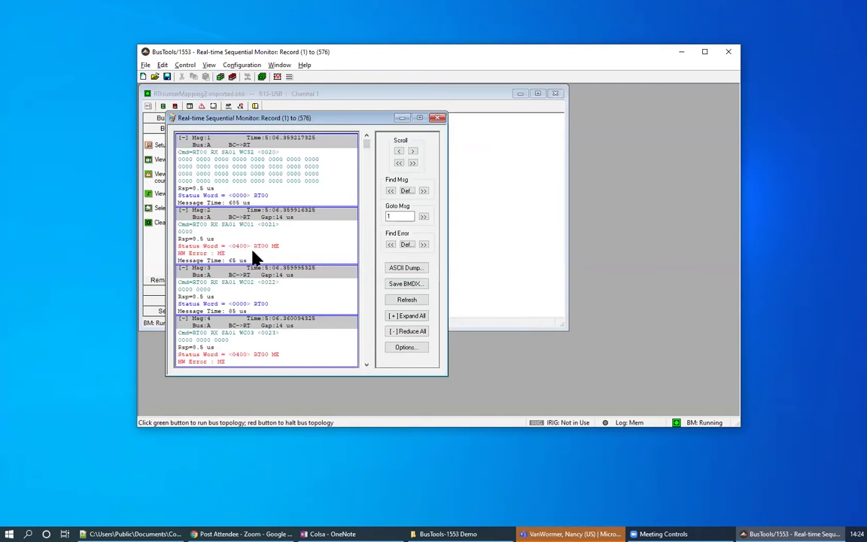
{"action": "left_click", "coordinate": [366, 366]}
{"action": "left_click", "coordinate": [366, 366]}
{"action": "left_click", "coordinate": [366, 366]}
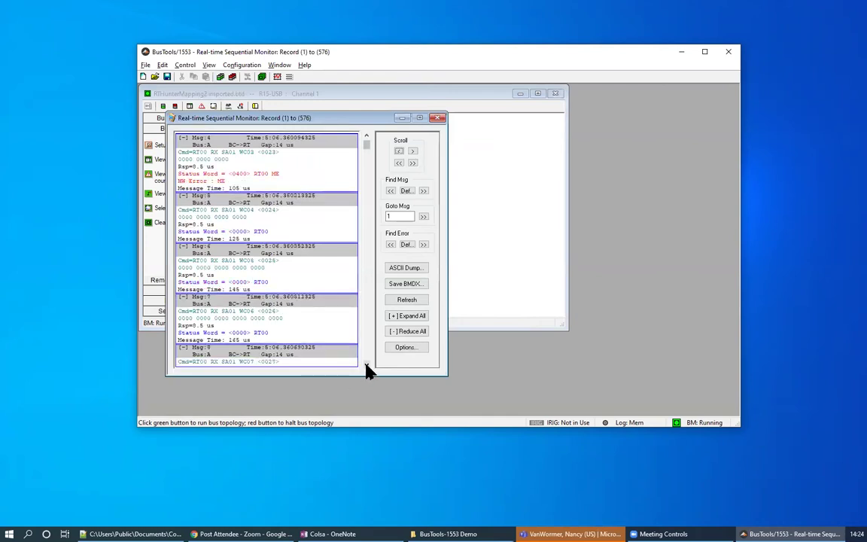
{"action": "left_click", "coordinate": [366, 366]}
{"action": "left_click", "coordinate": [366, 366]}
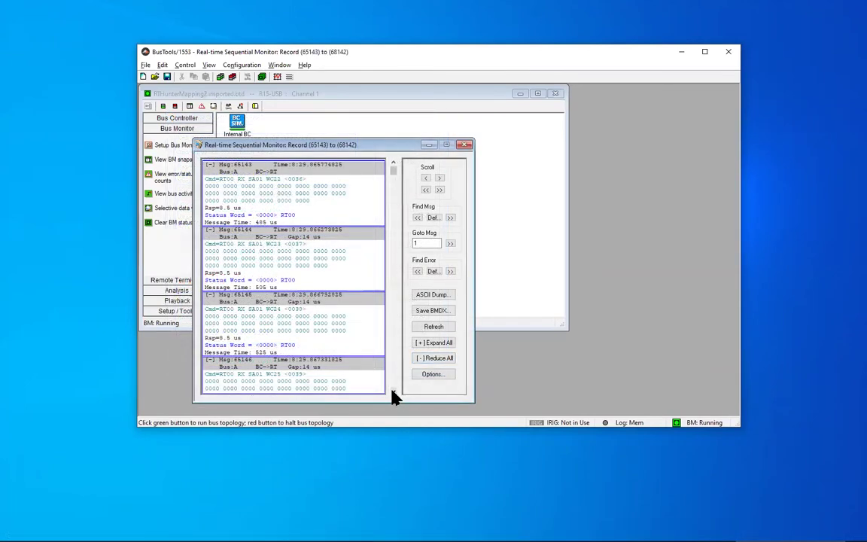
Examine RT0's status words in the newer snapshot across the frame boundary and through word count 9.
{"action": "left_click", "coordinate": [392, 390]}
{"action": "left_click", "coordinate": [392, 391]}
{"action": "left_click", "coordinate": [392, 390]}
{"action": "left_click", "coordinate": [392, 391]}
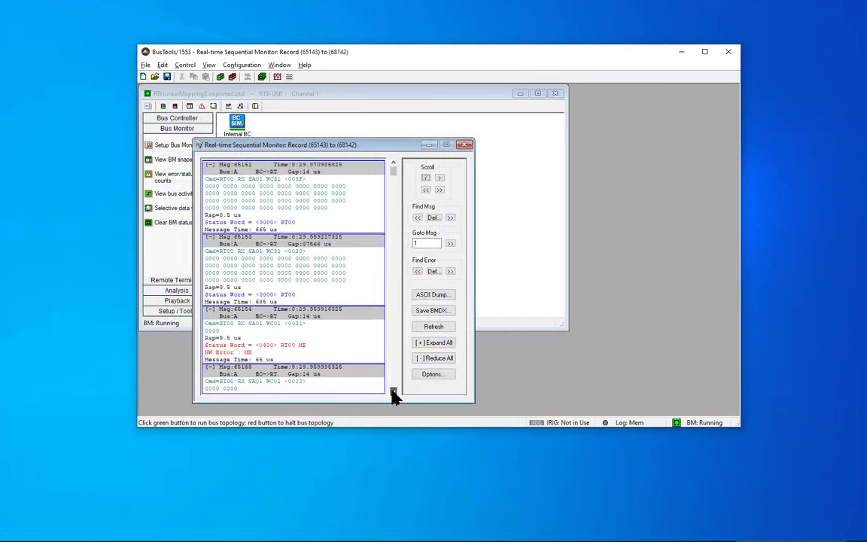
{"action": "left_click", "coordinate": [392, 391]}
{"action": "left_click", "coordinate": [393, 391]}
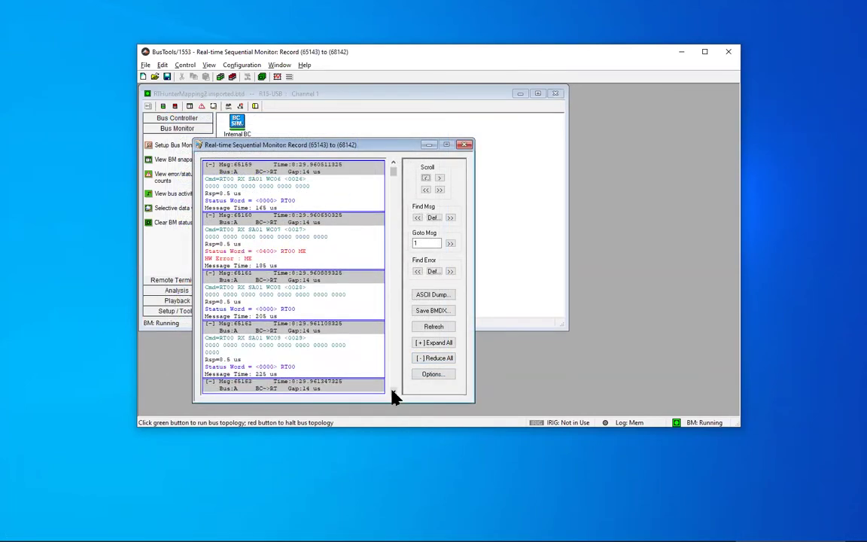
{"action": "left_click", "coordinate": [393, 163]}
{"action": "left_click", "coordinate": [393, 163]}
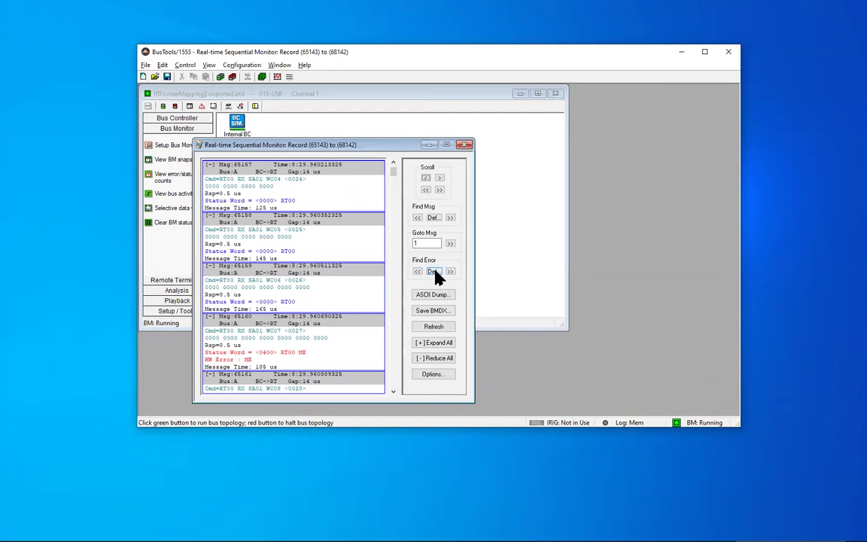
Define the error search to use an error mask with Message Error Bit and find the next matching message.
{"action": "left_click", "coordinate": [433, 272]}
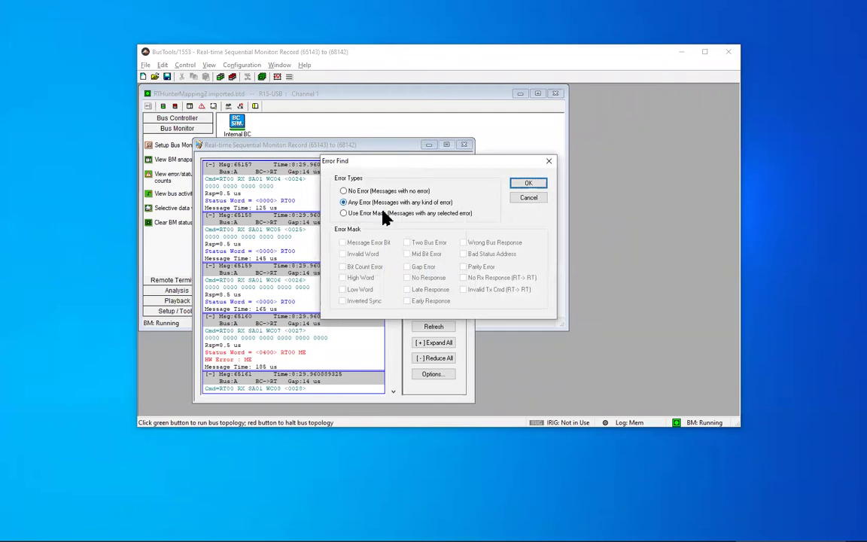
{"action": "left_click", "coordinate": [344, 214]}
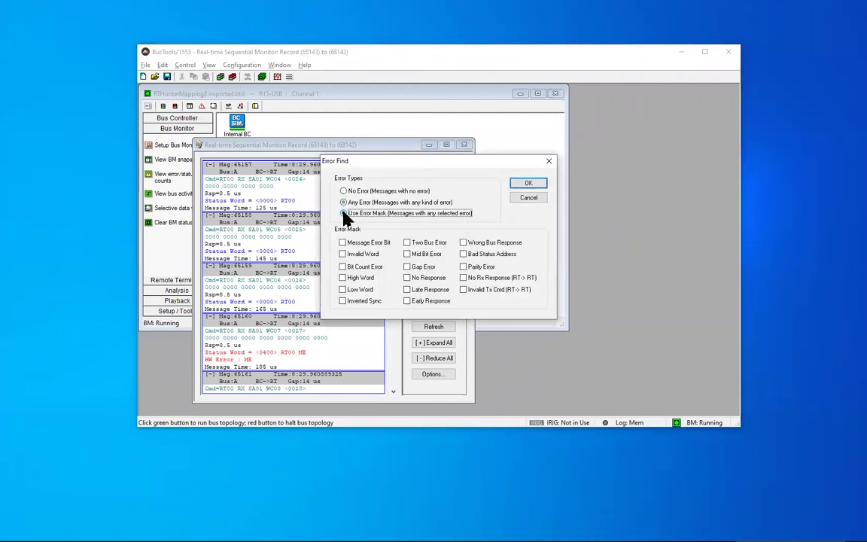
{"action": "left_click", "coordinate": [343, 244]}
{"action": "left_click", "coordinate": [344, 203]}
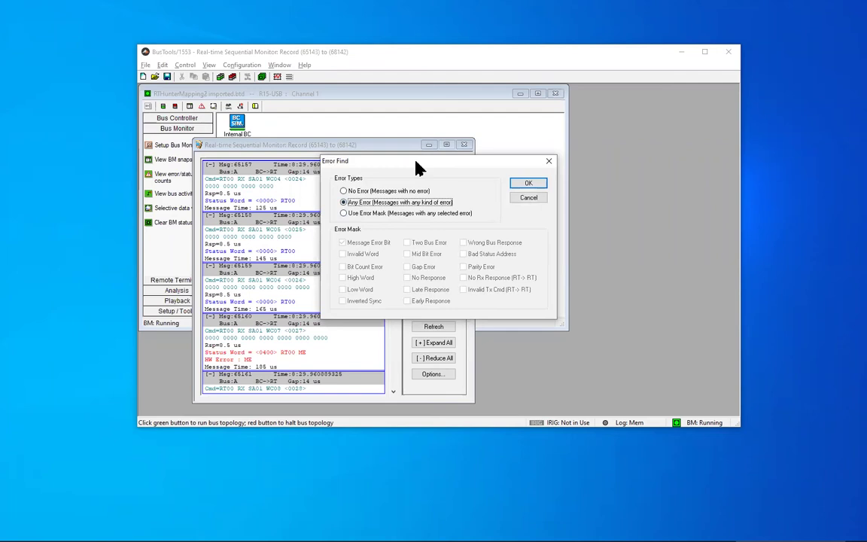
{"action": "left_click_drag", "start_coordinate": [418, 167], "coordinate": [472, 132]}
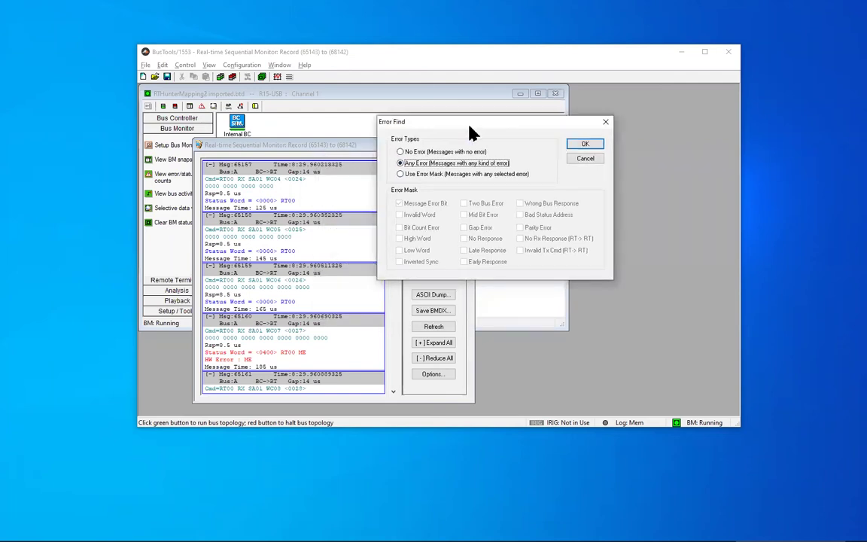
{"action": "left_click", "coordinate": [401, 174]}
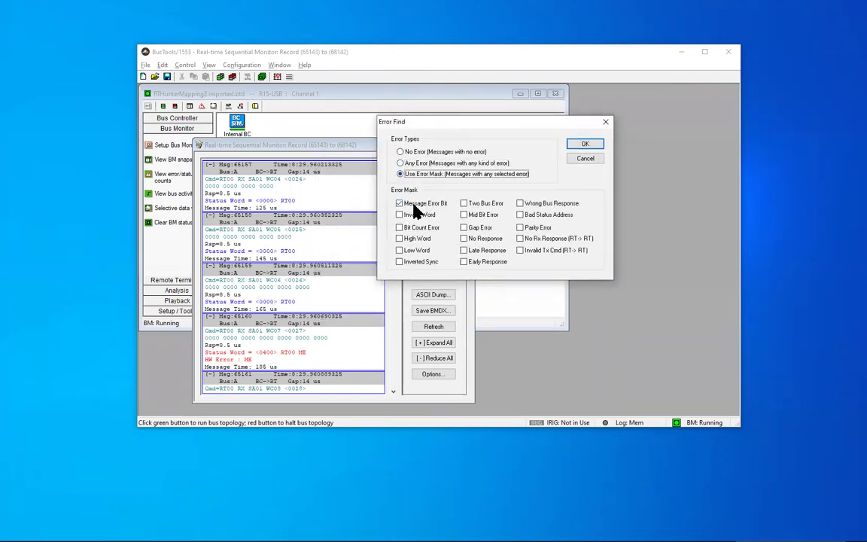
{"action": "left_click", "coordinate": [584, 143]}
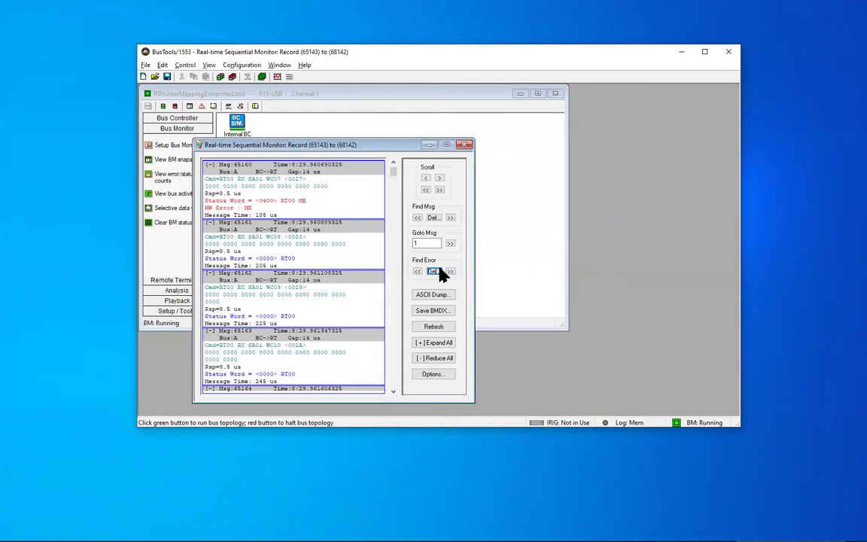
Search the captured messages with an error mask of No Response only, and try a backward message search.
{"action": "left_click", "coordinate": [441, 272]}
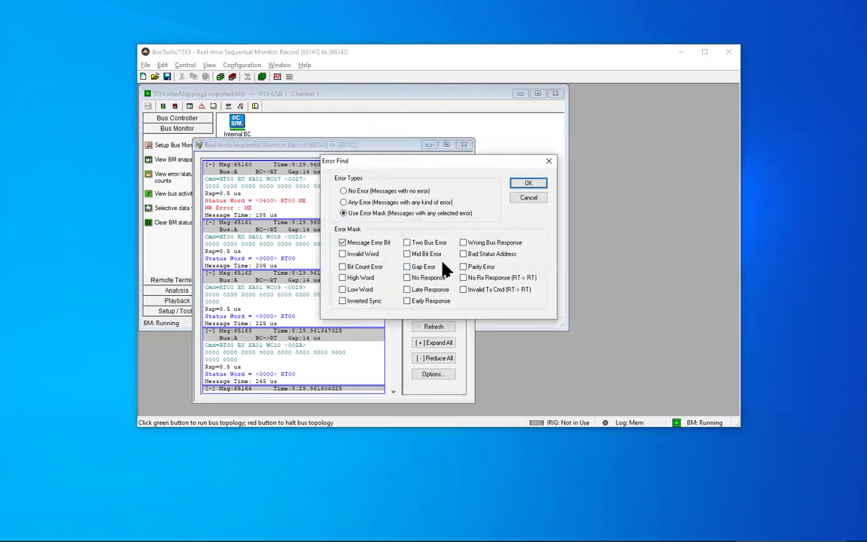
{"action": "left_click_drag", "start_coordinate": [451, 161], "coordinate": [540, 175]}
{"action": "left_click", "coordinate": [497, 292]}
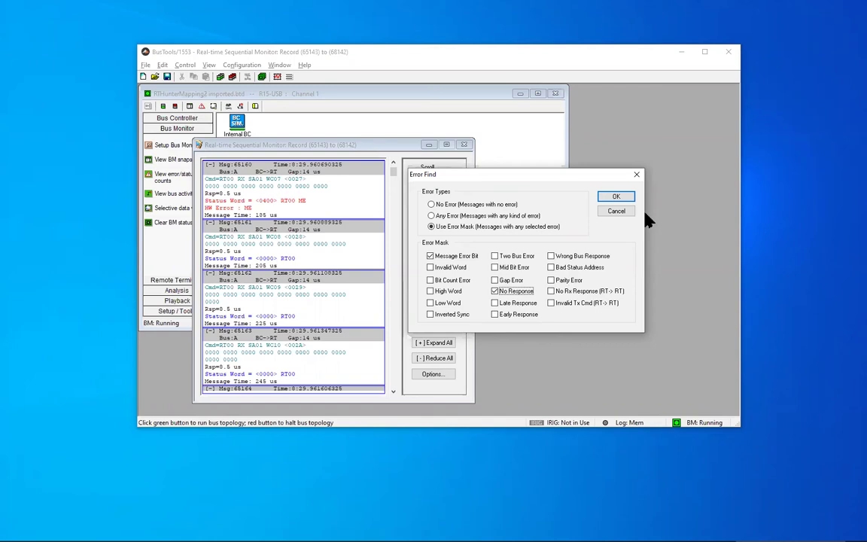
{"action": "left_click", "coordinate": [615, 199]}
{"action": "left_click", "coordinate": [494, 291]}
{"action": "left_click", "coordinate": [495, 291]}
{"action": "left_click", "coordinate": [431, 257]}
{"action": "left_click", "coordinate": [614, 199]}
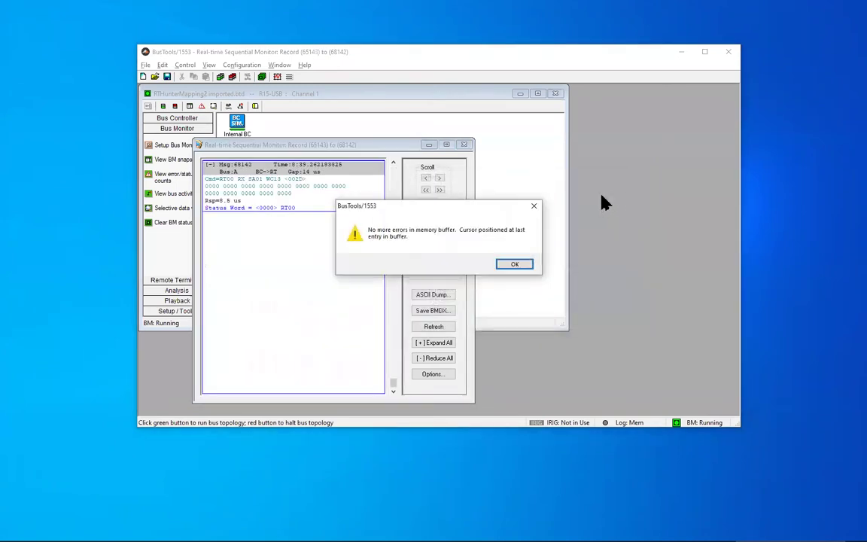
{"action": "left_click", "coordinate": [514, 266]}
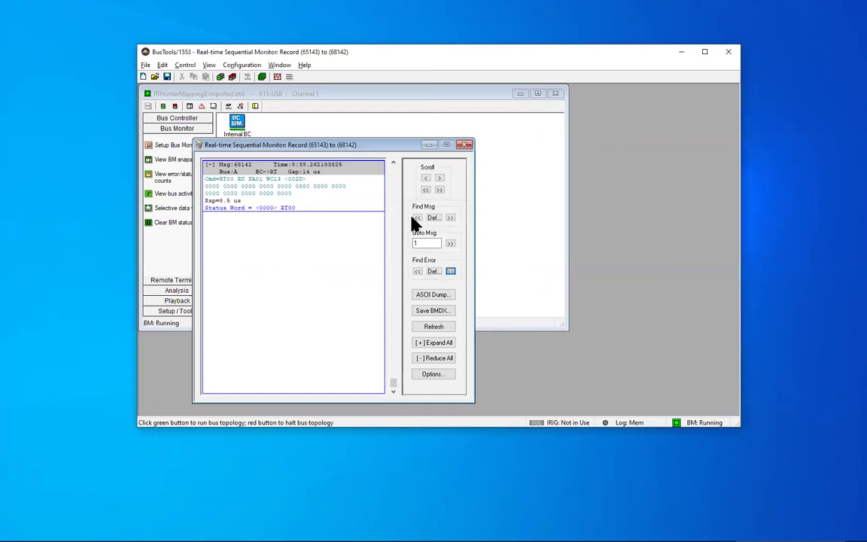
{"action": "left_click", "coordinate": [418, 218]}
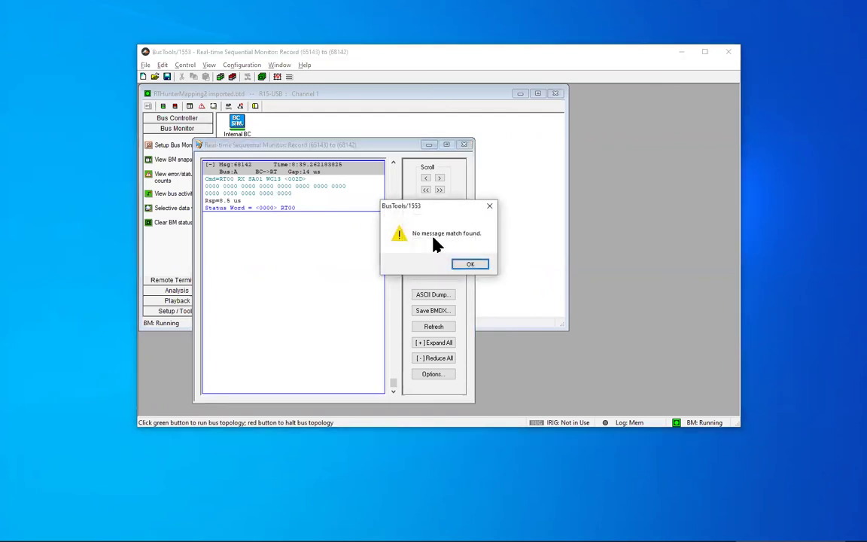
{"action": "left_click", "coordinate": [475, 265]}
Return to the start of the snapshot and find the first error using a mask with only Message Error Bit.
{"action": "left_click_drag", "start_coordinate": [393, 387], "coordinate": [407, 170]}
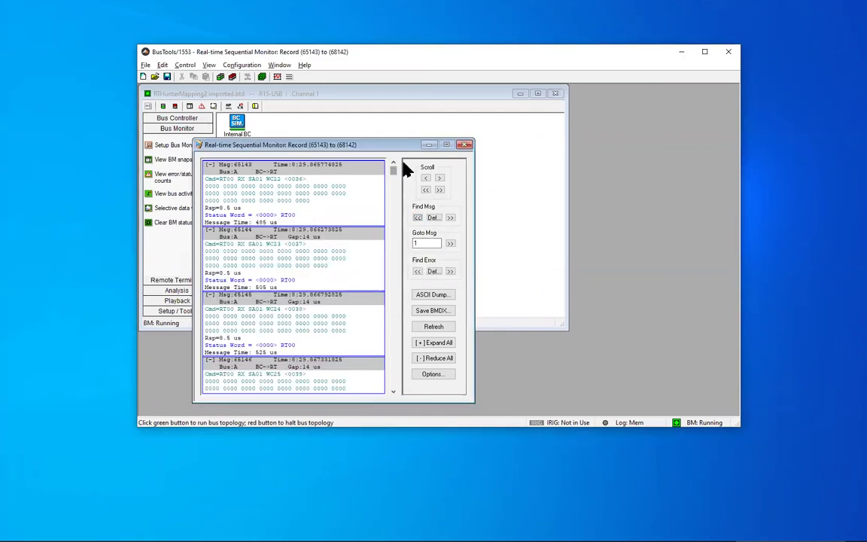
{"action": "left_click", "coordinate": [433, 218]}
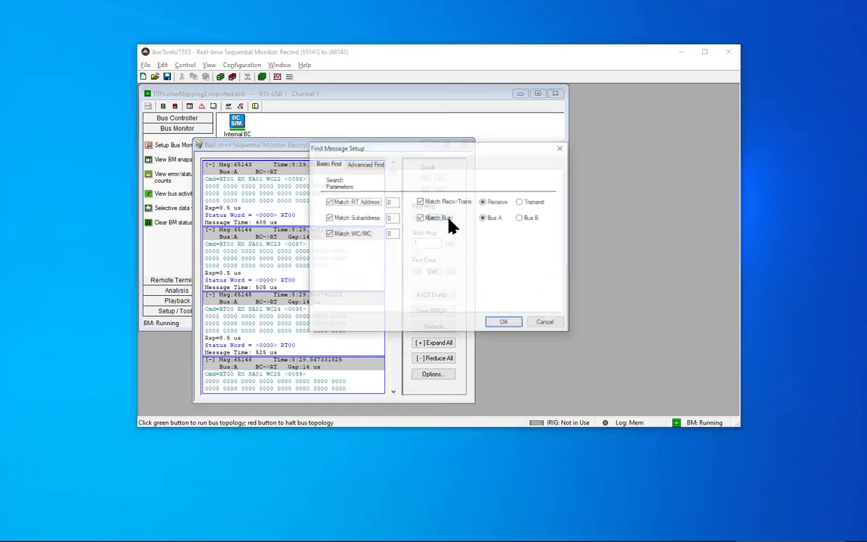
{"action": "left_click", "coordinate": [532, 323]}
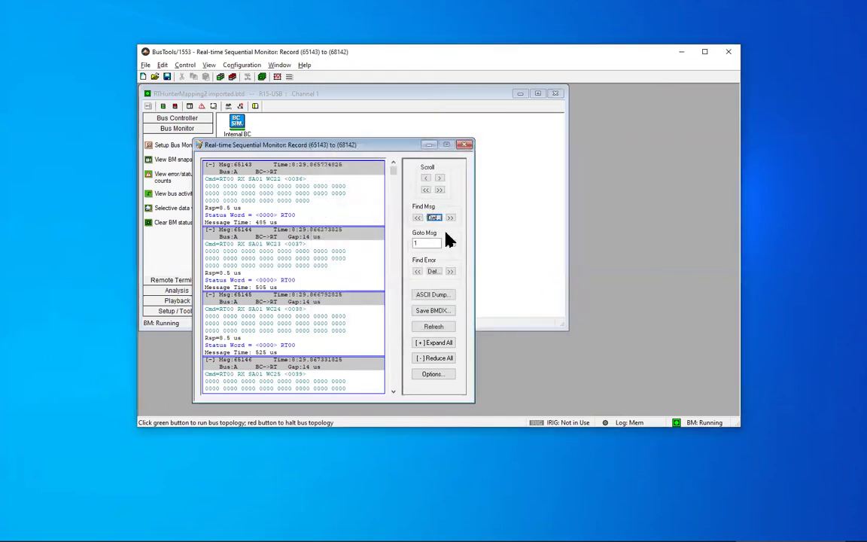
{"action": "left_click", "coordinate": [433, 271]}
{"action": "left_click", "coordinate": [408, 278]}
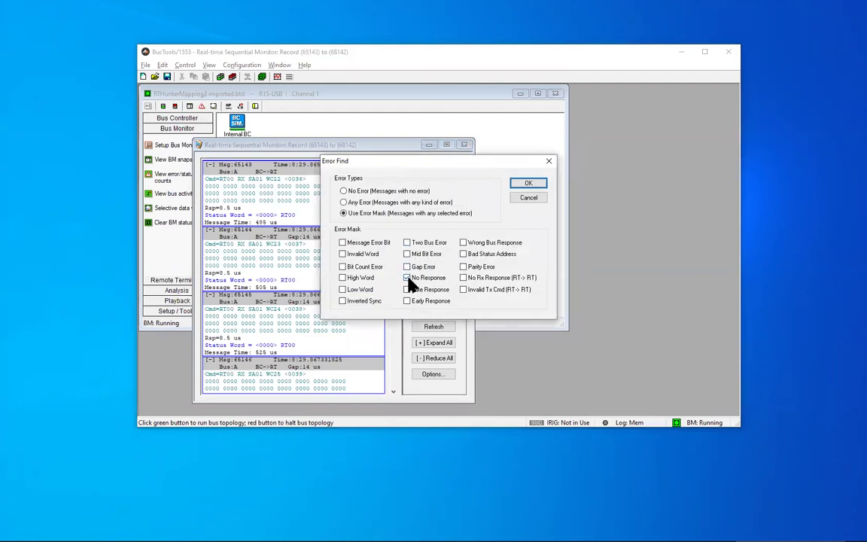
{"action": "left_click", "coordinate": [343, 243]}
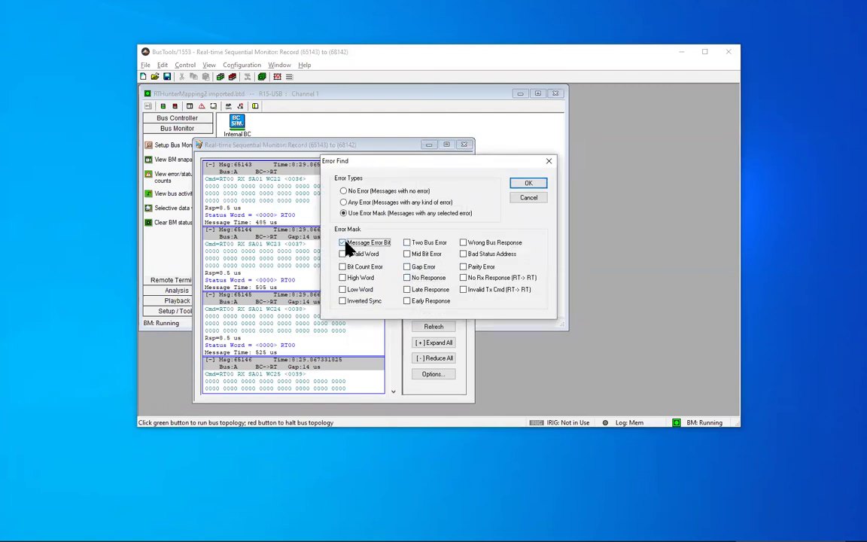
{"action": "left_click", "coordinate": [528, 185]}
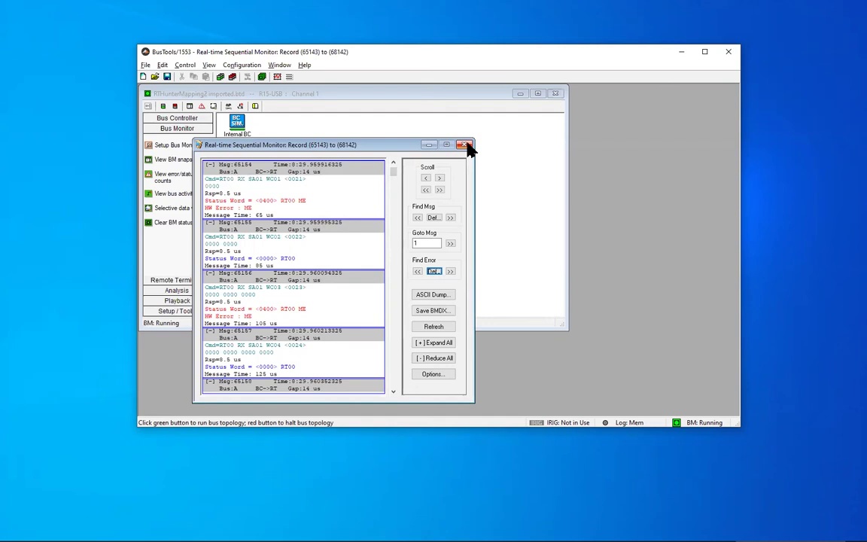
Move the sequential monitor window aside to uncover the Bus Monitor and RT0 icons in the topology.
{"action": "left_click", "coordinate": [440, 98]}
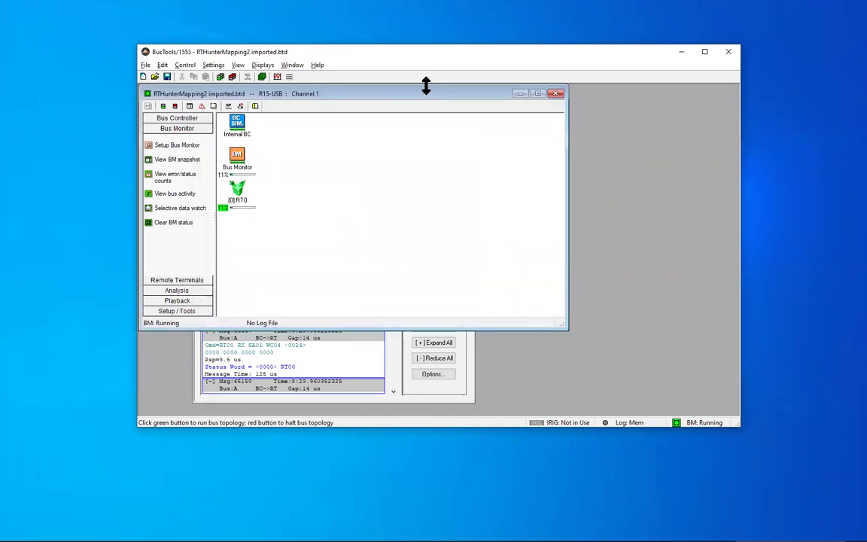
{"action": "left_click", "coordinate": [451, 396]}
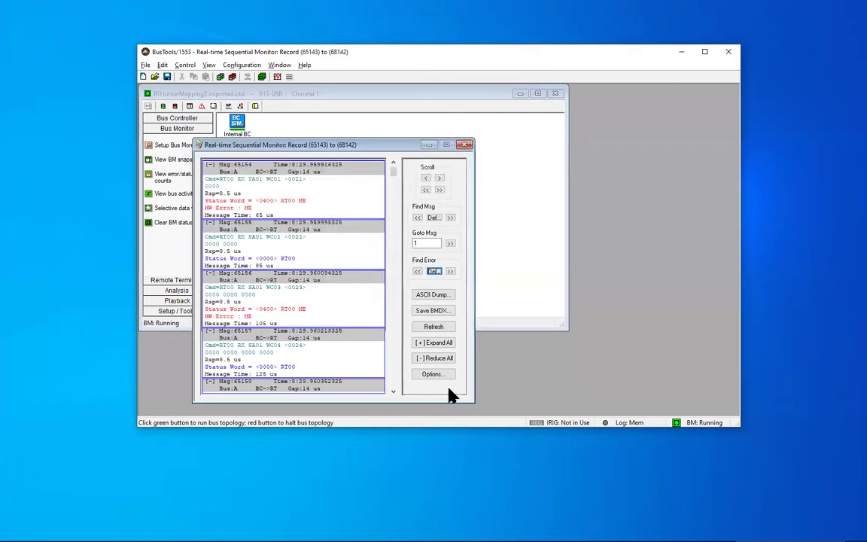
{"action": "left_click_drag", "start_coordinate": [385, 146], "coordinate": [502, 144]}
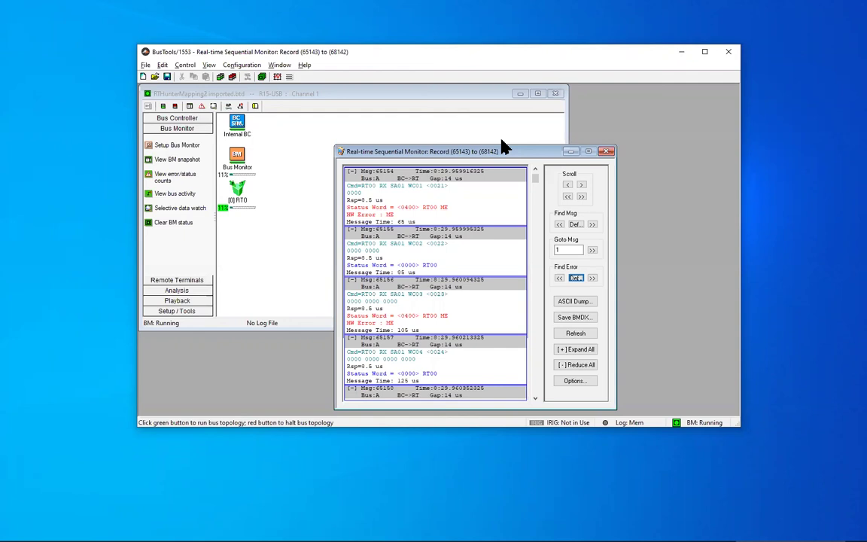
Review the minor frame 08 definitions in RTHunterMapping2_SA02_wcounts.txt, and return to BusTools/1553 to look through the imported messages in the Bus List Editor.
{"action": "left_click", "coordinate": [481, 430]}
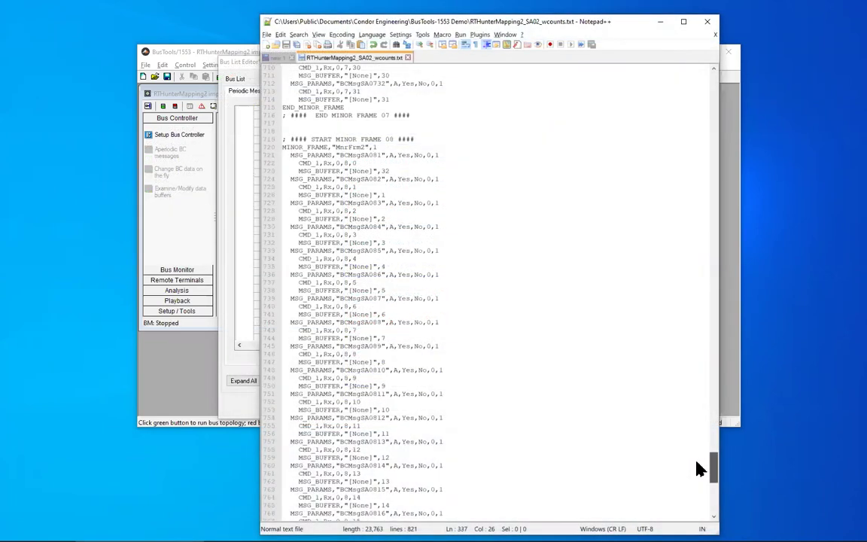
{"action": "scroll", "coordinate": [700, 465], "scroll_direction": "down", "scroll_amount": 1}
{"action": "left_click", "coordinate": [221, 51]}
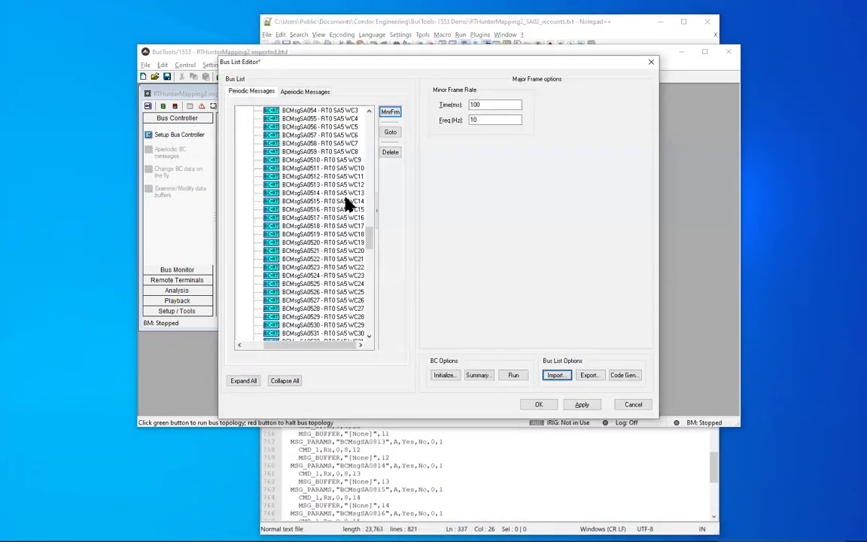
{"action": "mouse_move", "coordinate": [368, 237]}
{"action": "left_mouse_down"}
{"action": "mouse_move", "coordinate": [367, 258]}
{"action": "mouse_move", "coordinate": [374, 228]}
{"action": "left_mouse_up"}
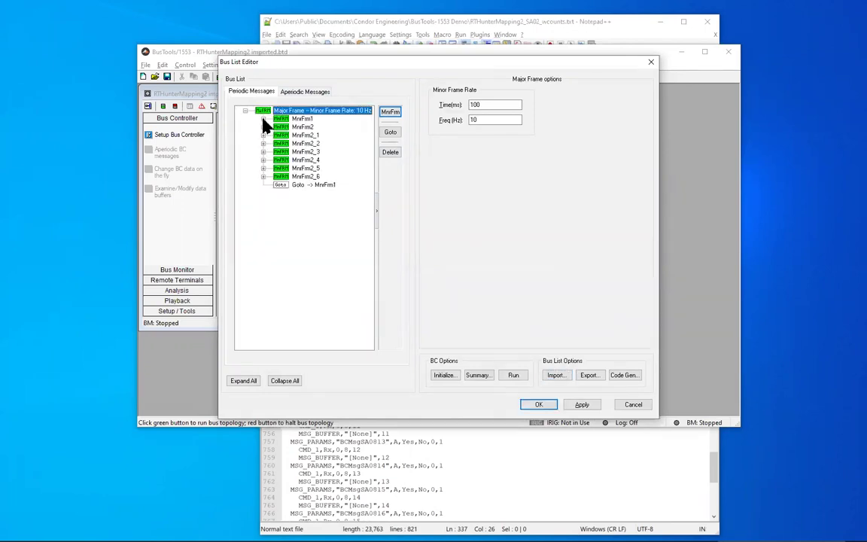
Expand minor frame MnrFrm1 in the periodic bus list and examine the word counts of its RT0 SA1 messages.
{"action": "left_click", "coordinate": [263, 119]}
{"action": "scroll", "coordinate": [331, 170], "scroll_direction": "down", "scroll_amount": 3}
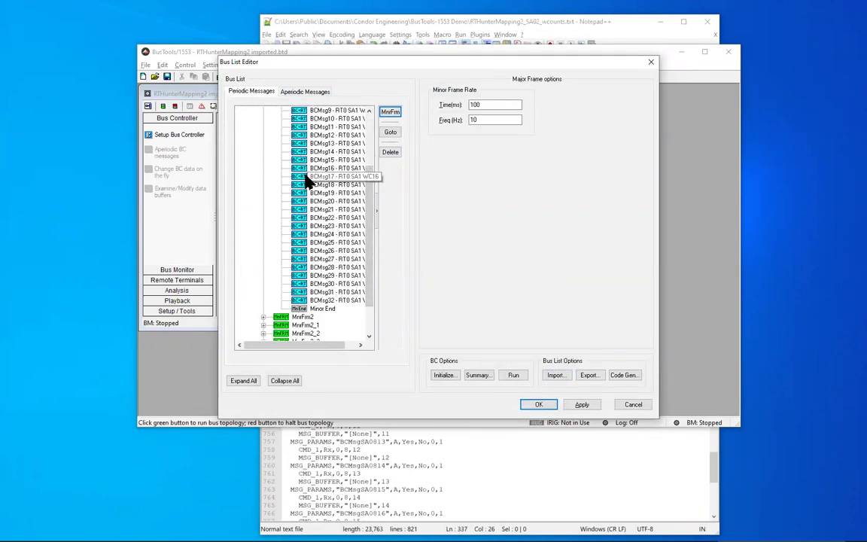
{"action": "left_click", "coordinate": [342, 349]}
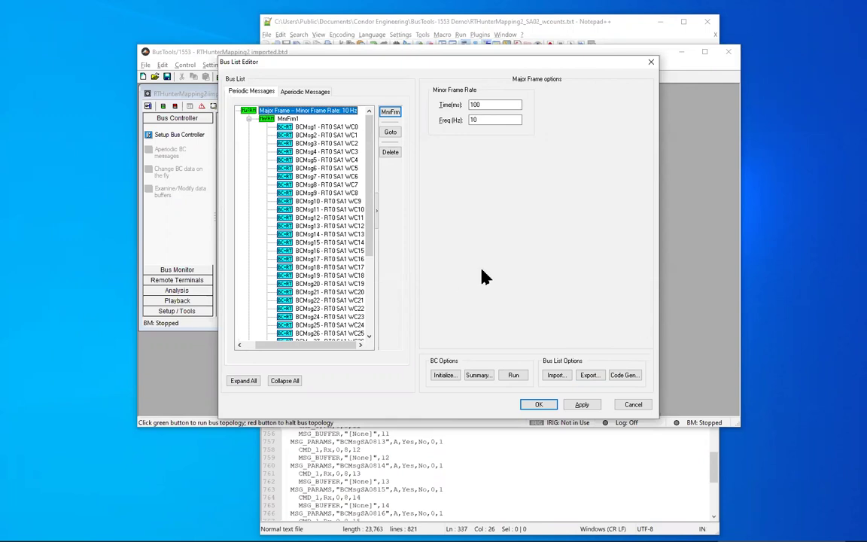
Compare the minor frame 08 text in Notepad++ with the bus list in the Bus List Editor, ending in the text file.
{"action": "left_click", "coordinate": [446, 472]}
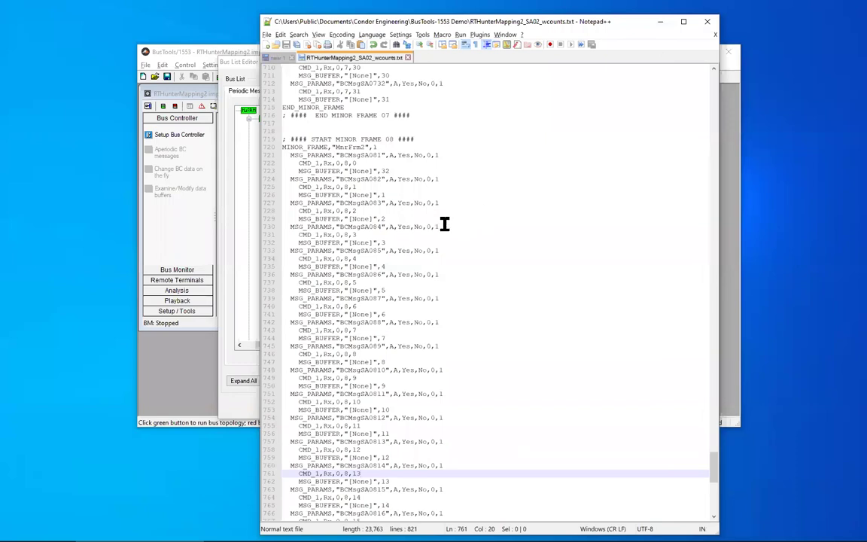
{"action": "left_click", "coordinate": [241, 403]}
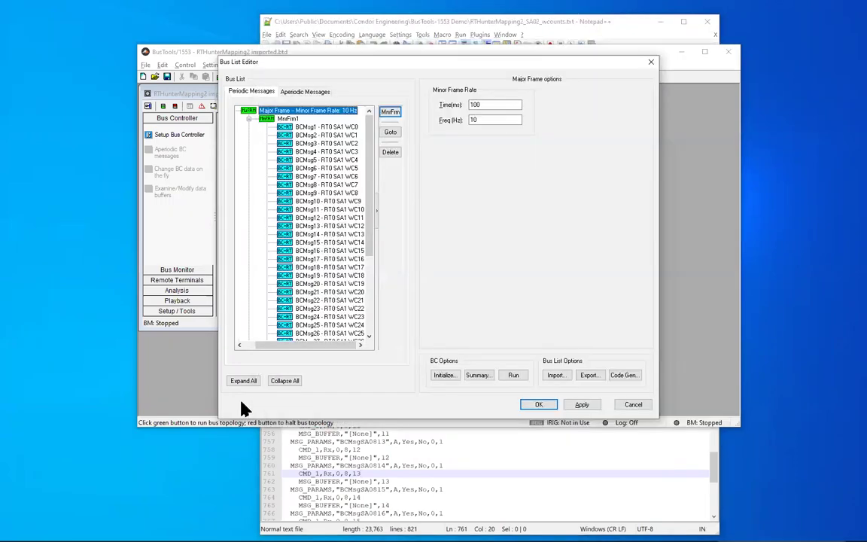
{"action": "left_click", "coordinate": [436, 489]}
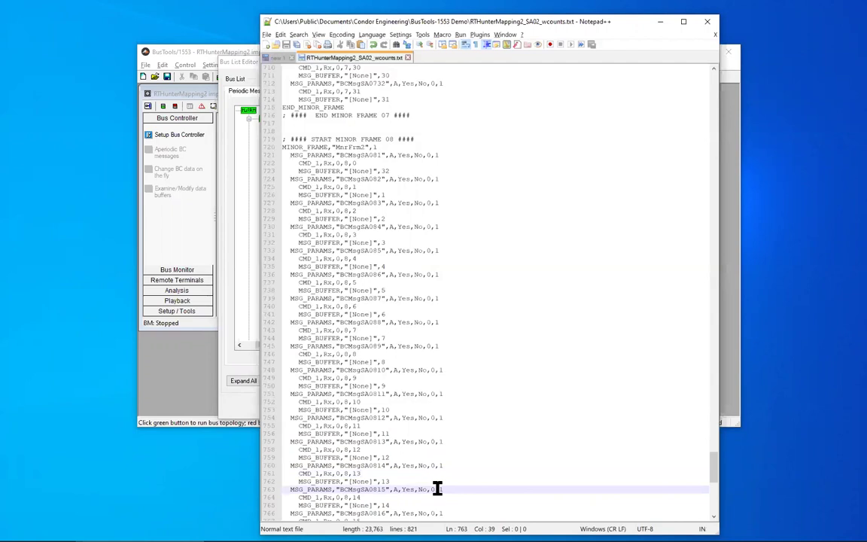